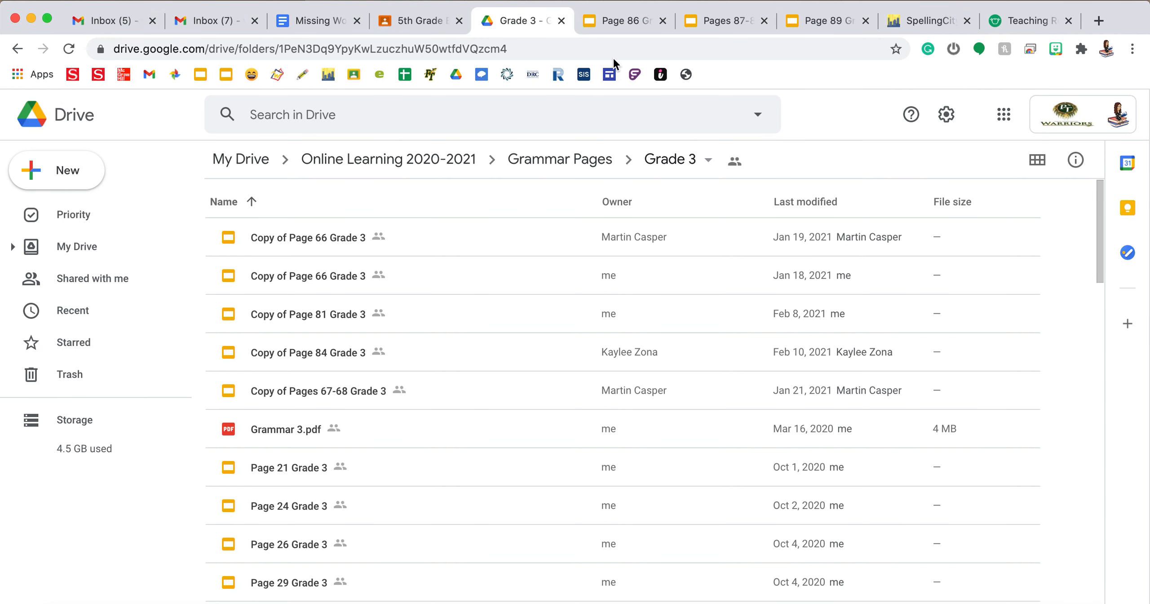
Step: Switch to the Page 86 Grade 3 worksheet and zoom it to 100%
{"action": "left_click", "coordinate": [621, 27]}
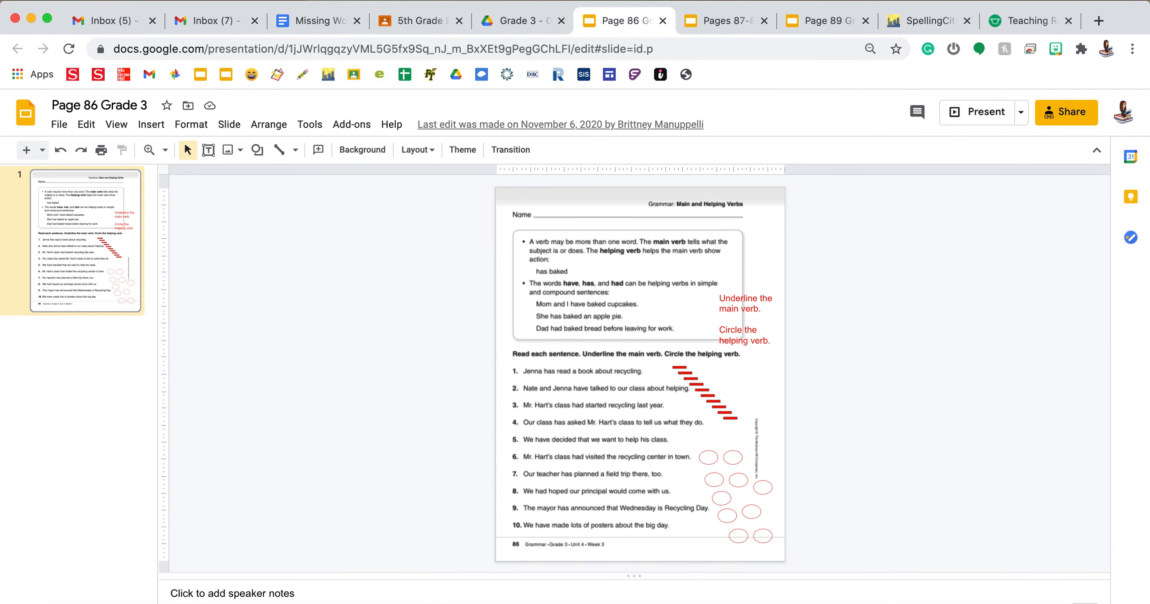
{"action": "left_click", "coordinate": [166, 150]}
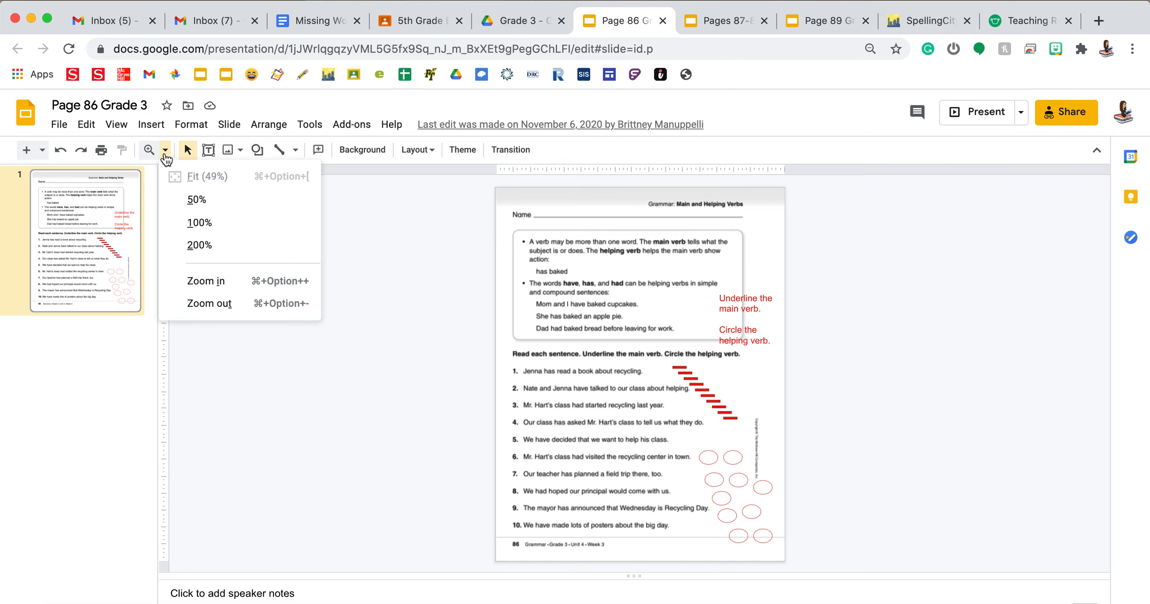
{"action": "left_click", "coordinate": [182, 225]}
{"action": "scroll", "coordinate": [384, 352], "scroll_direction": "up", "scroll_amount": 5}
{"action": "scroll", "coordinate": [384, 353], "scroll_direction": "down", "scroll_amount": 2}
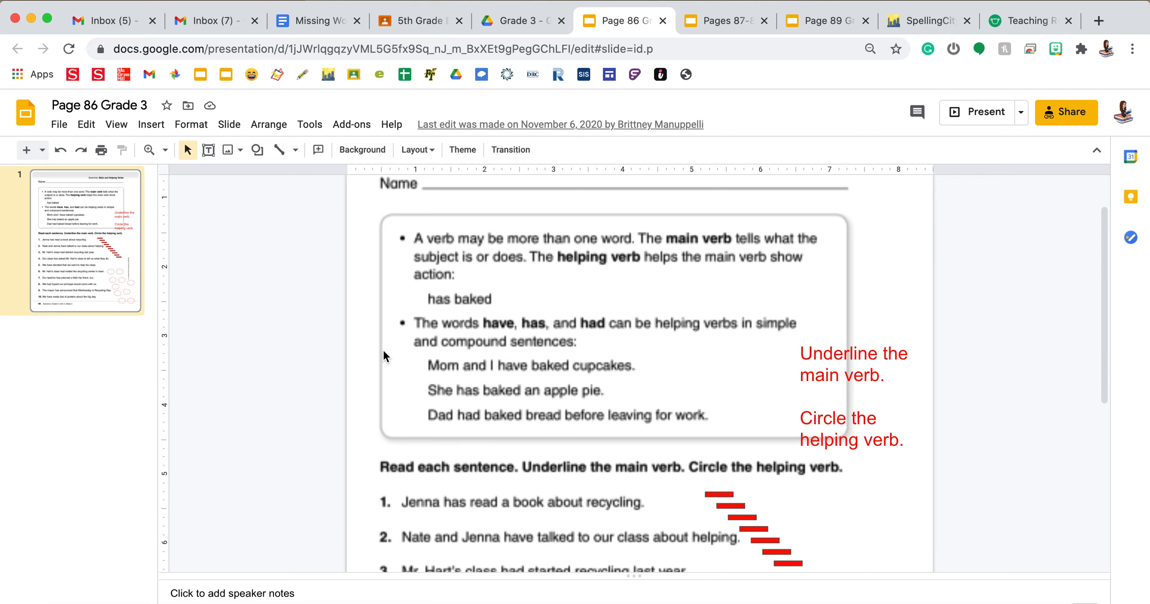
{"action": "scroll", "coordinate": [383, 356], "scroll_direction": "down", "scroll_amount": 1}
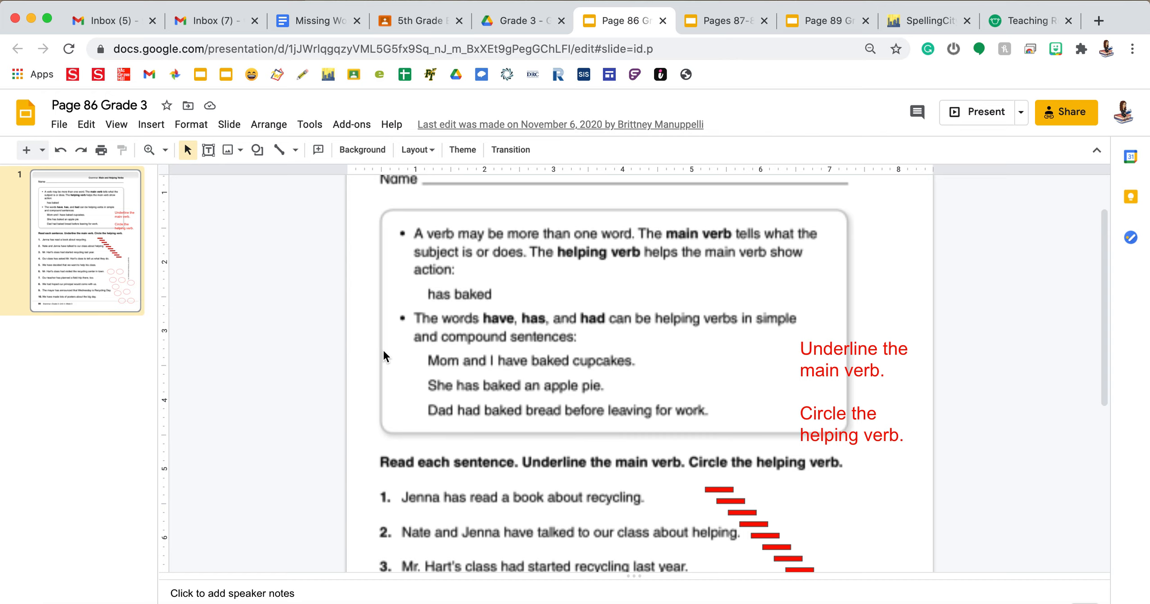
{"action": "scroll", "coordinate": [385, 356], "scroll_direction": "down", "scroll_amount": 2}
{"action": "scroll", "coordinate": [385, 355], "scroll_direction": "down", "scroll_amount": 2}
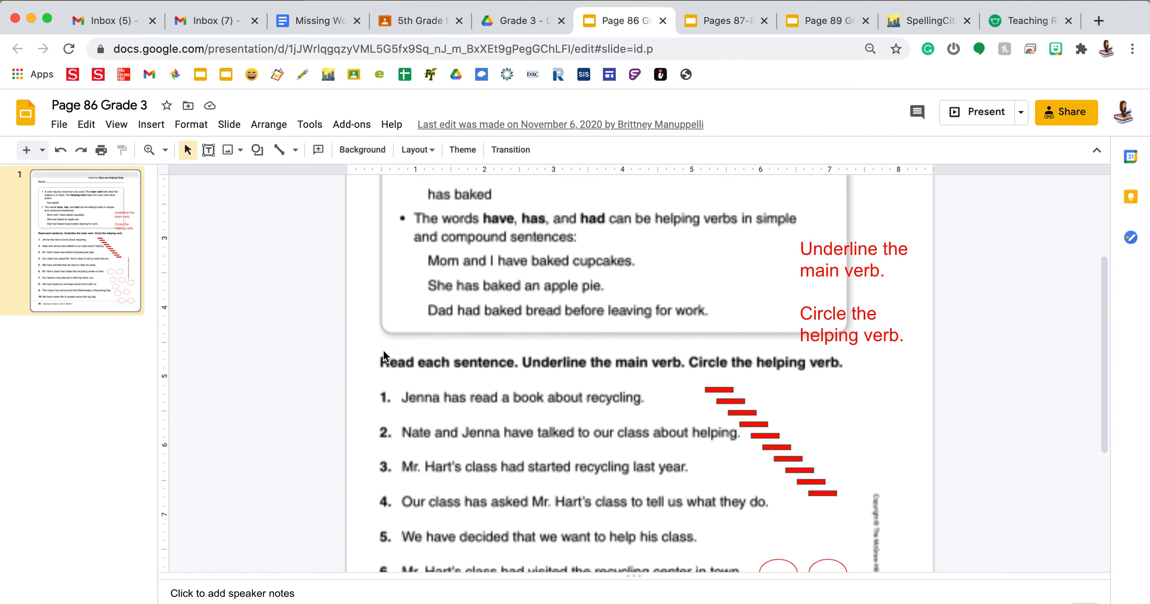
{"action": "scroll", "coordinate": [384, 357], "scroll_direction": "down", "scroll_amount": 1}
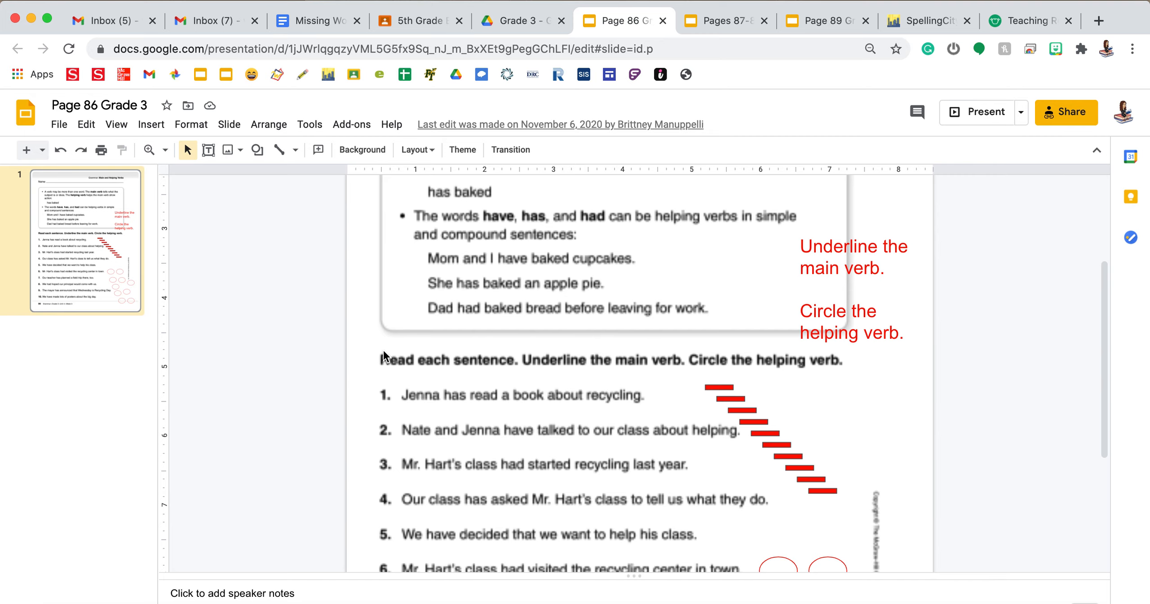
{"action": "scroll", "coordinate": [383, 356], "scroll_direction": "down", "scroll_amount": 3}
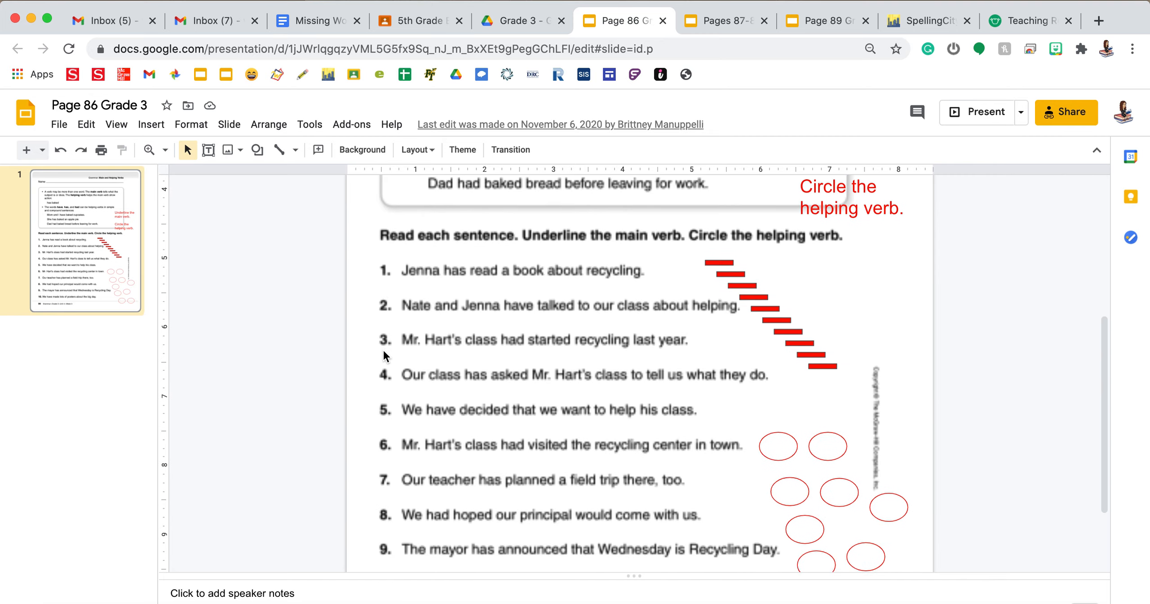
{"action": "scroll", "coordinate": [383, 355], "scroll_direction": "down", "scroll_amount": 1}
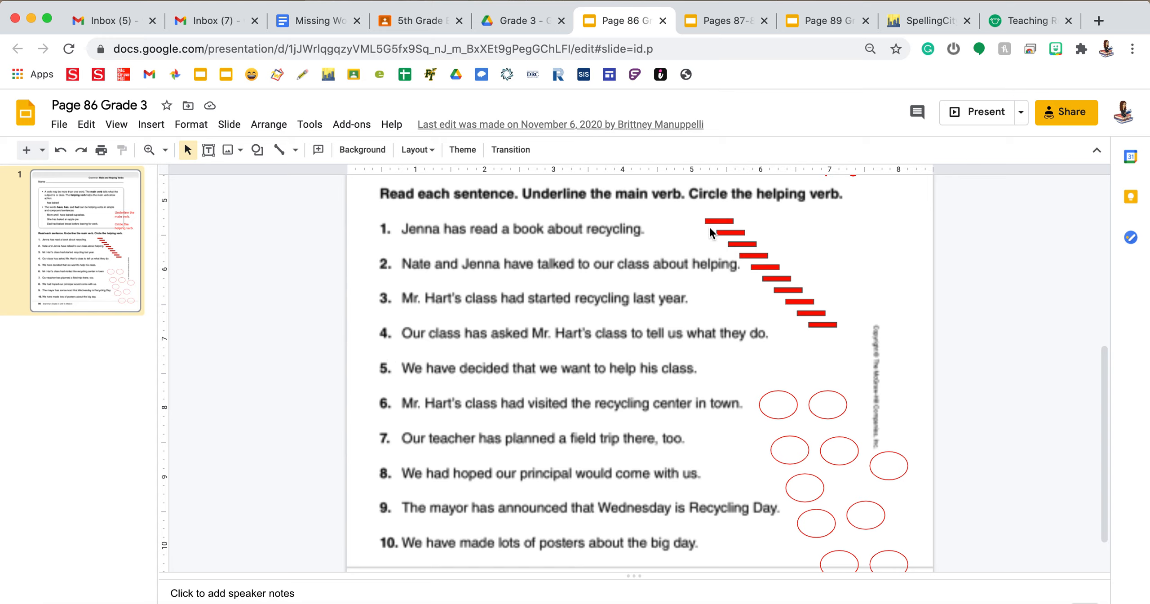
Step: Underline 'read' and circle 'has' in sentence 1 with the red shapes
{"action": "left_click_drag", "start_coordinate": [717, 219], "coordinate": [482, 238]}
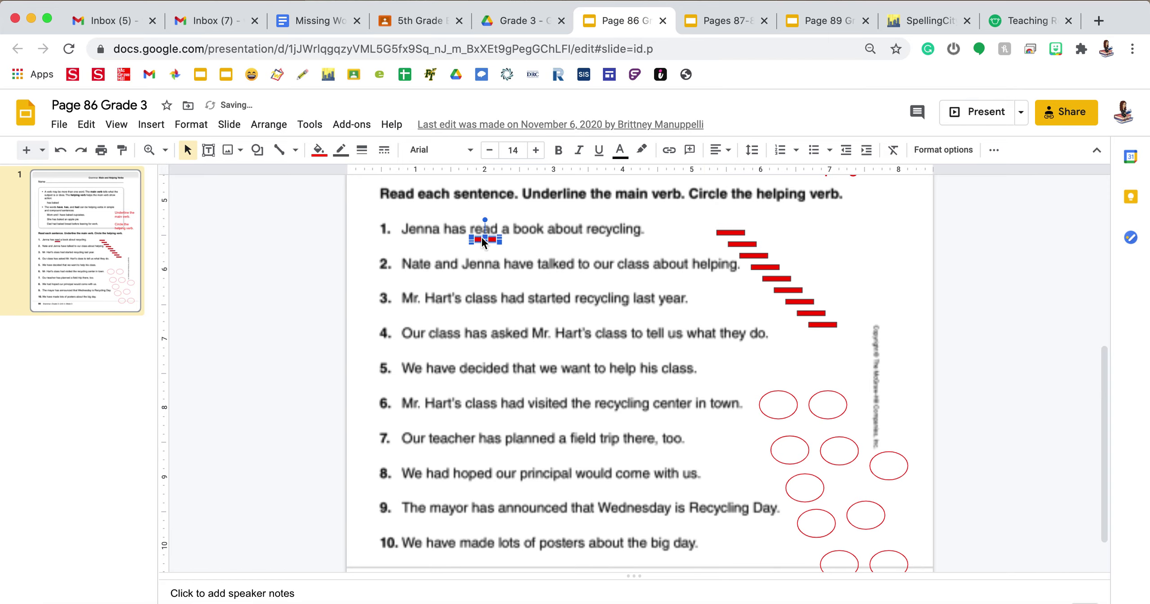
{"action": "left_click", "coordinate": [507, 271]}
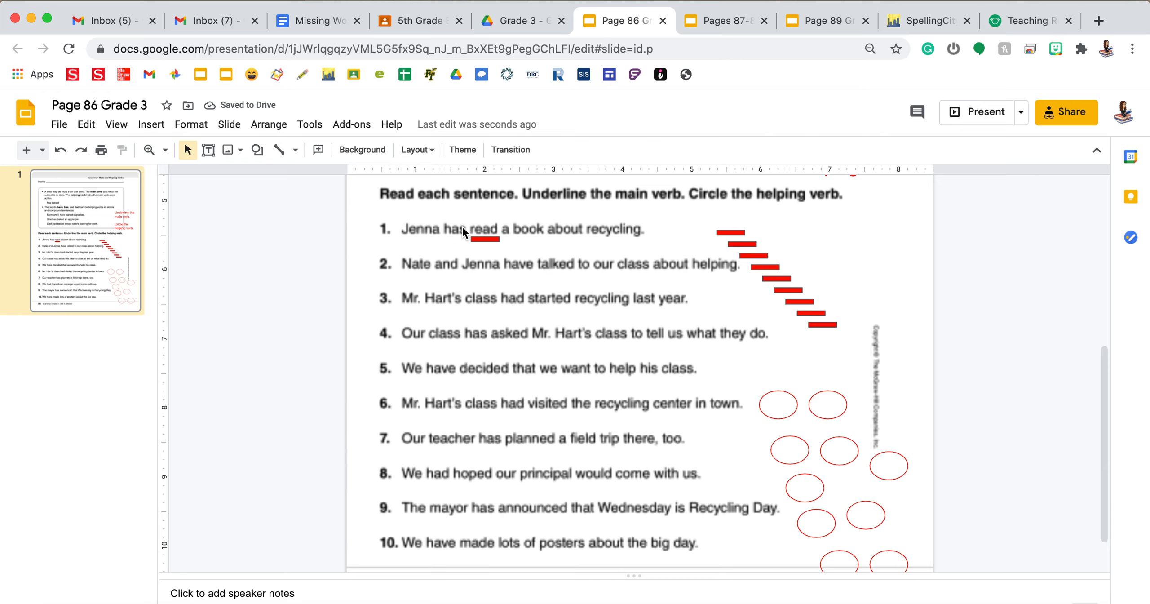
{"action": "scroll", "coordinate": [447, 224], "scroll_direction": "up", "scroll_amount": 1}
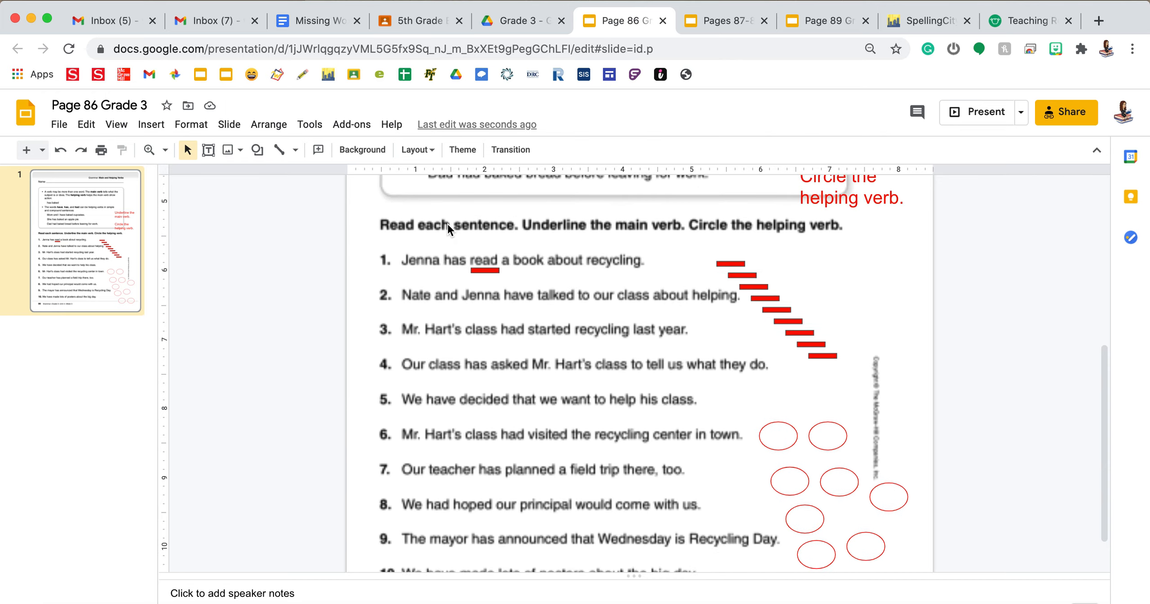
{"action": "scroll", "coordinate": [448, 224], "scroll_direction": "up", "scroll_amount": 2}
{"action": "scroll", "coordinate": [448, 223], "scroll_direction": "up", "scroll_amount": 1}
{"action": "scroll", "coordinate": [448, 223], "scroll_direction": "up", "scroll_amount": 1}
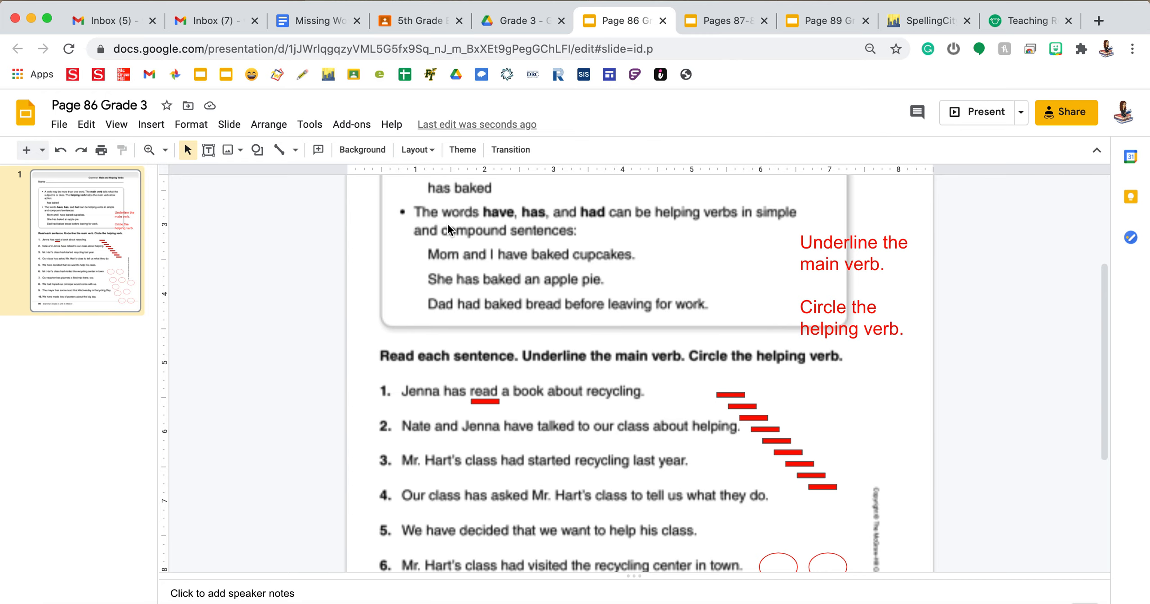
{"action": "scroll", "coordinate": [448, 225], "scroll_direction": "down", "scroll_amount": 2}
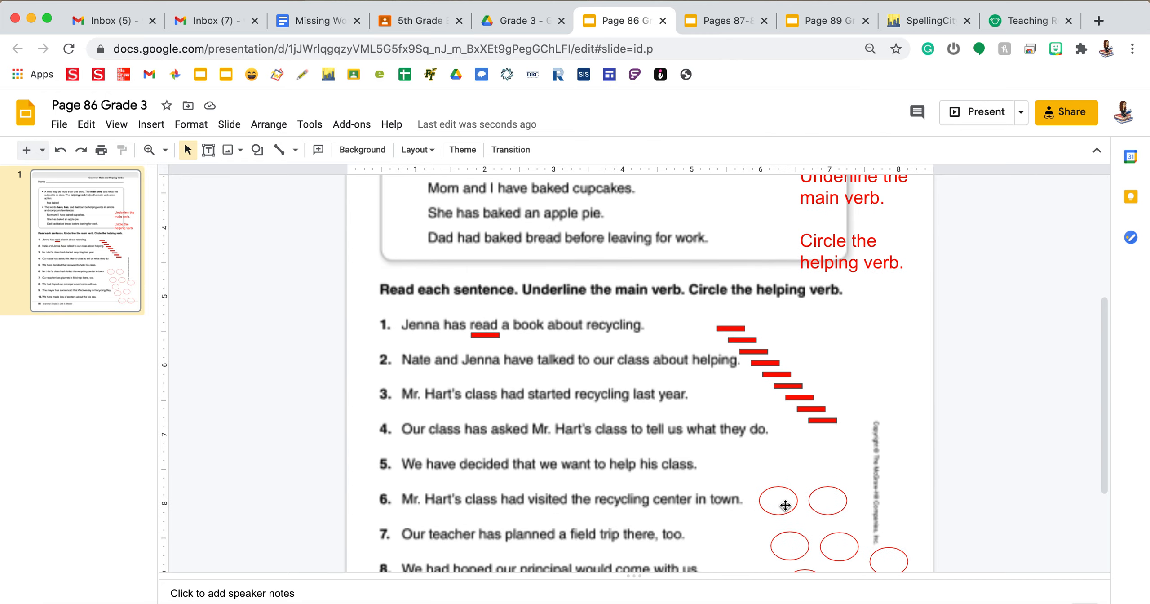
{"action": "mouse_move", "coordinate": [785, 506]}
{"action": "left_mouse_down"}
{"action": "mouse_move", "coordinate": [450, 321]}
{"action": "mouse_move", "coordinate": [465, 328]}
{"action": "left_mouse_up"}
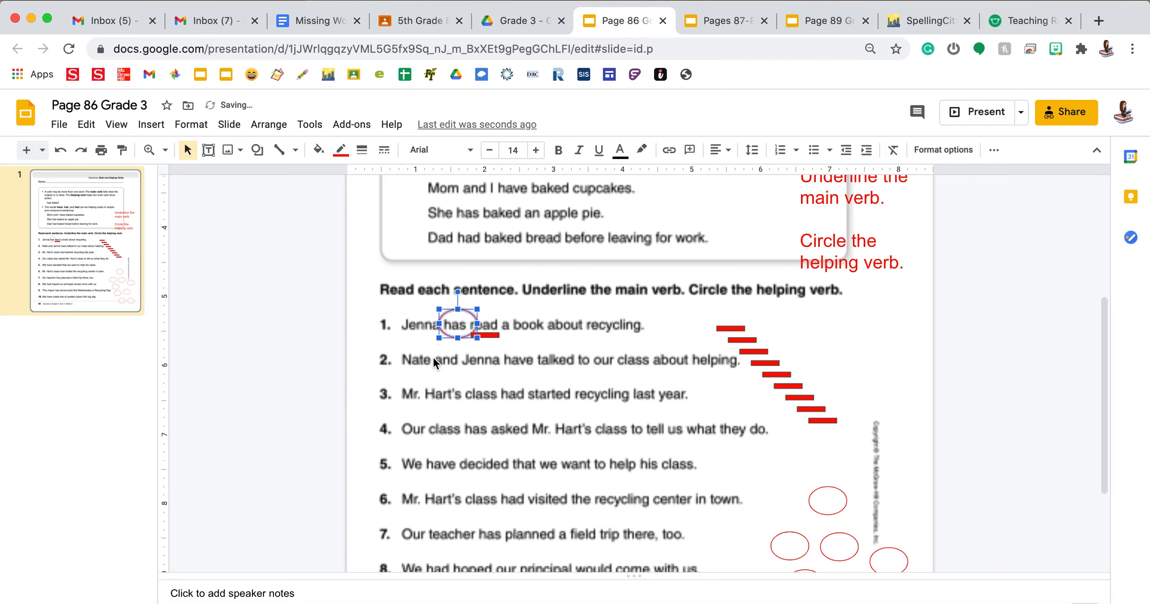
{"action": "left_click", "coordinate": [419, 378]}
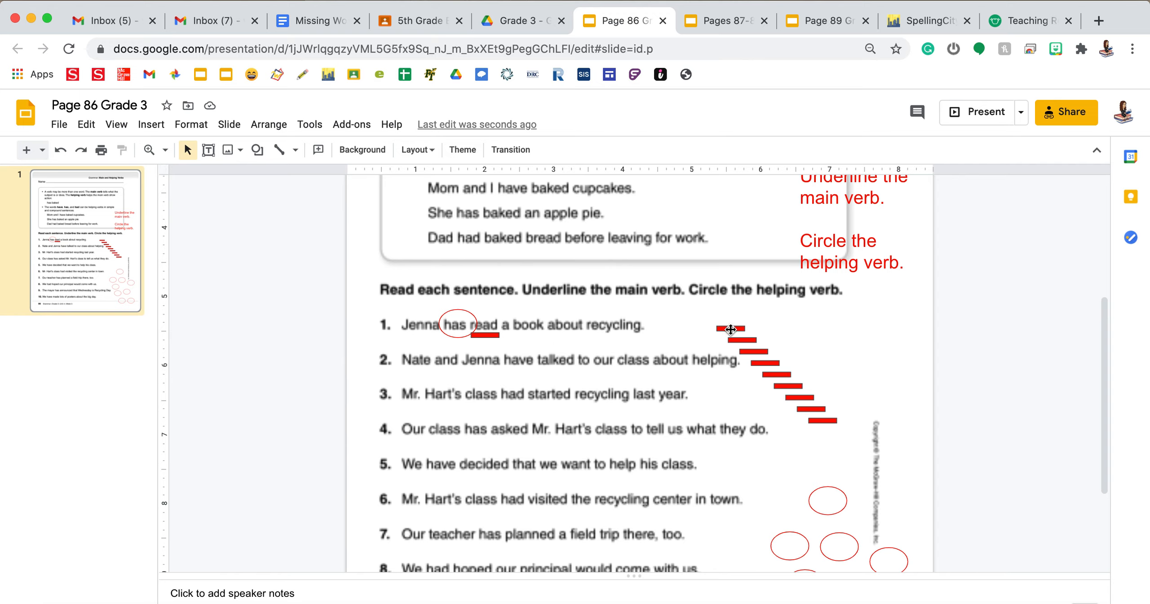
Step: Underline 'talked' and circle 'have' in sentence 2, then switch to the Pages 87-88 worksheet
{"action": "left_click_drag", "start_coordinate": [731, 328], "coordinate": [587, 378]}
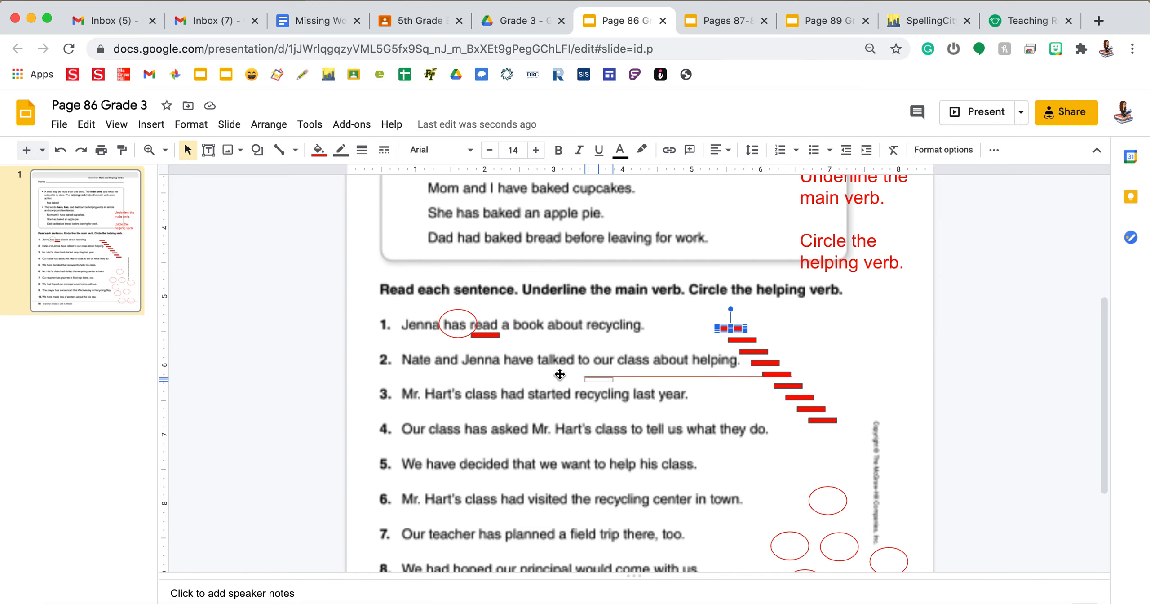
{"action": "left_click_drag", "start_coordinate": [589, 378], "coordinate": [559, 371]}
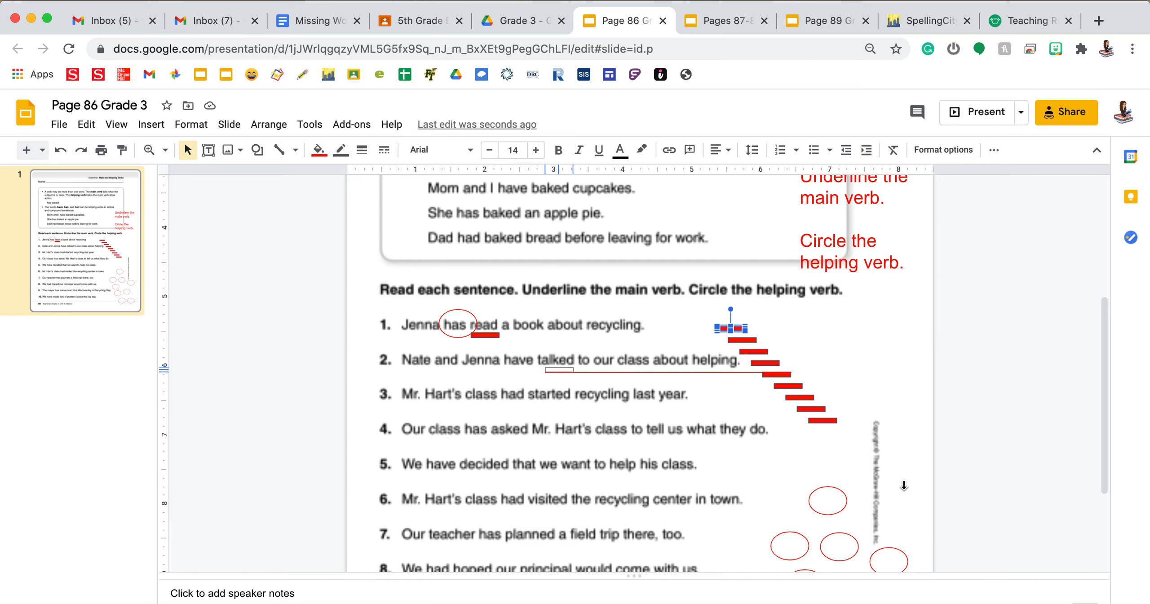
{"action": "left_click_drag", "start_coordinate": [828, 500], "coordinate": [503, 360]}
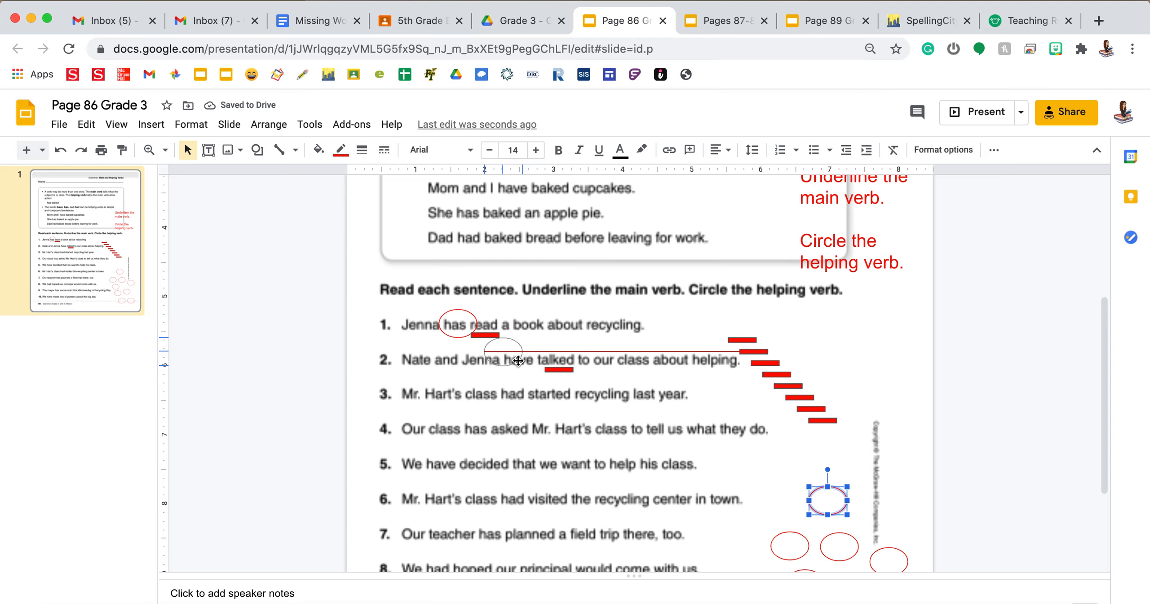
{"action": "left_click_drag", "start_coordinate": [503, 360], "coordinate": [525, 366]}
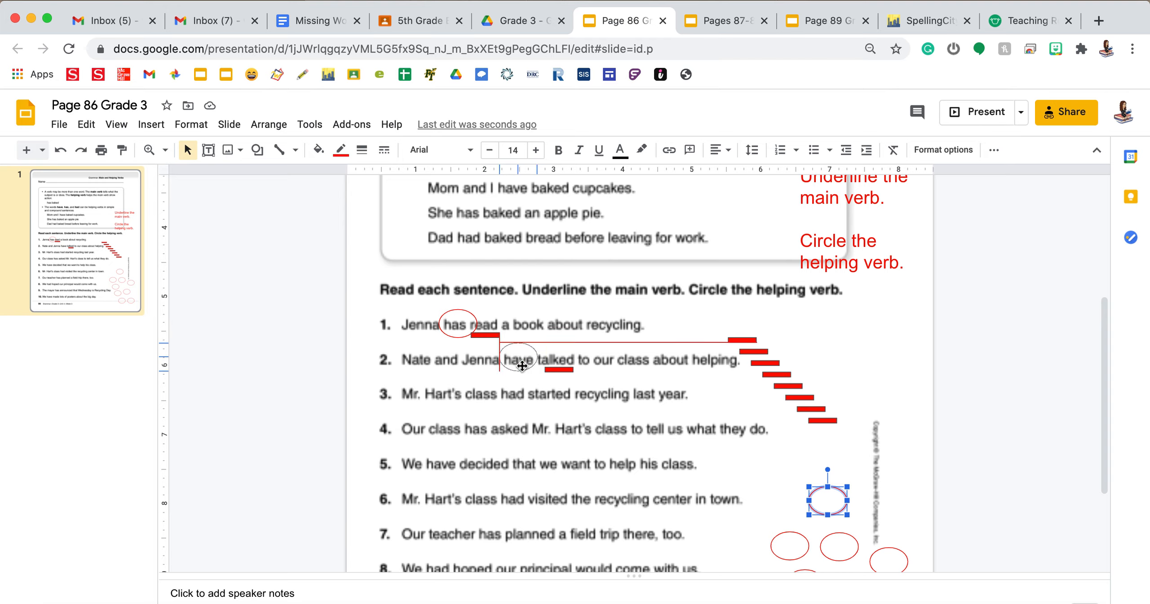
{"action": "left_click", "coordinate": [517, 390]}
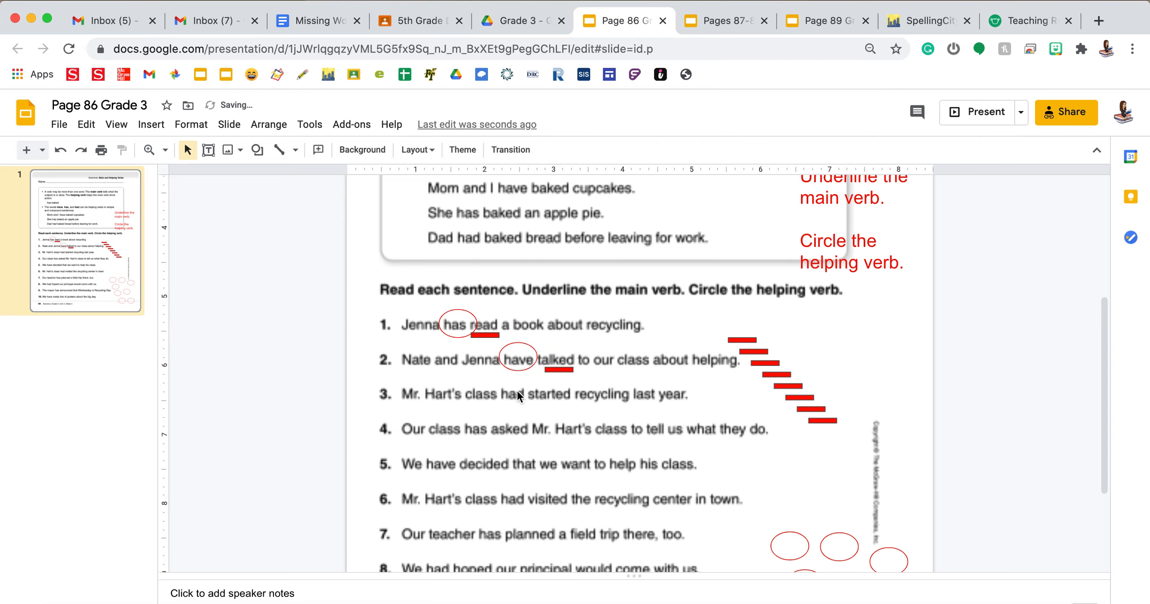
{"action": "scroll", "coordinate": [518, 391], "scroll_direction": "down", "scroll_amount": 1}
{"action": "scroll", "coordinate": [518, 391], "scroll_direction": "down", "scroll_amount": 2}
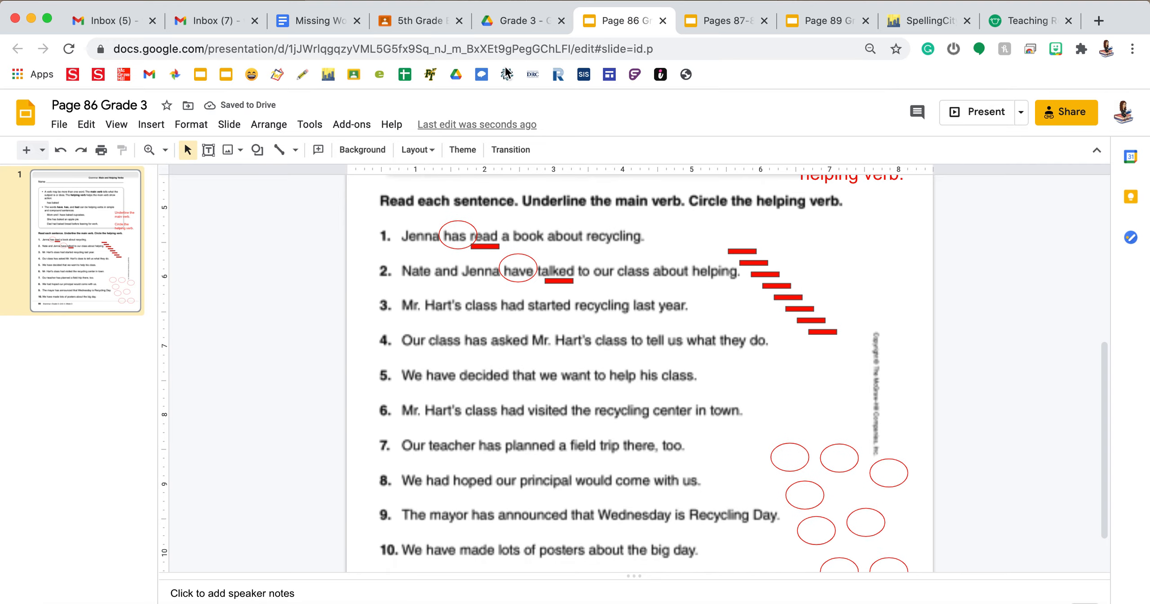
{"action": "left_click", "coordinate": [724, 21]}
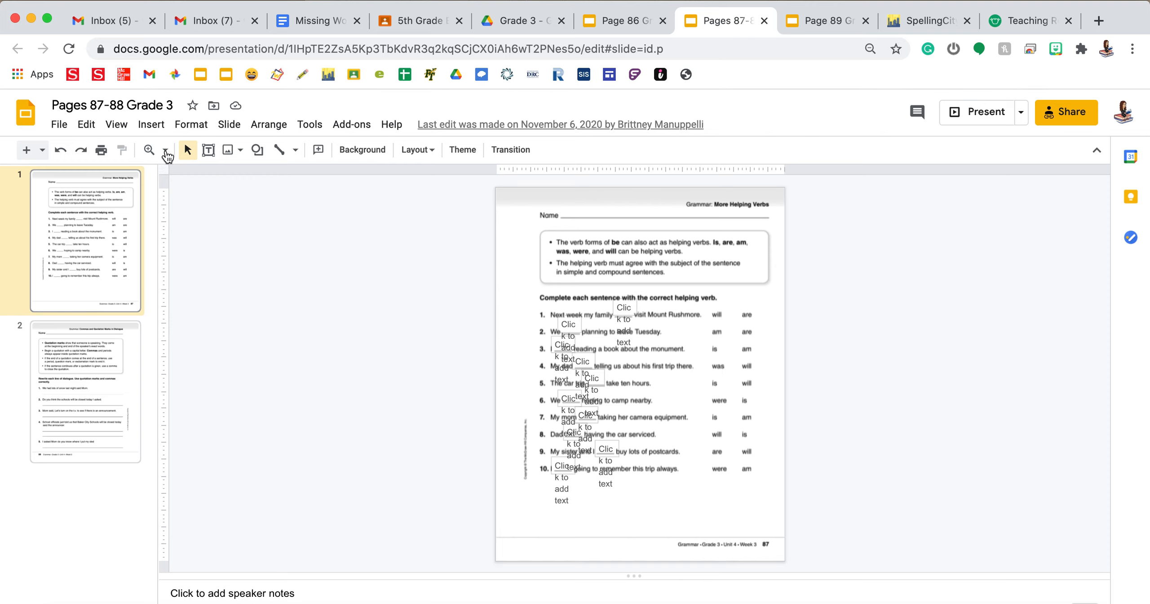
Step: Zoom to 100%, enter 'will' as the sentence 1 answer, and go to slide 2
{"action": "left_click", "coordinate": [167, 152]}
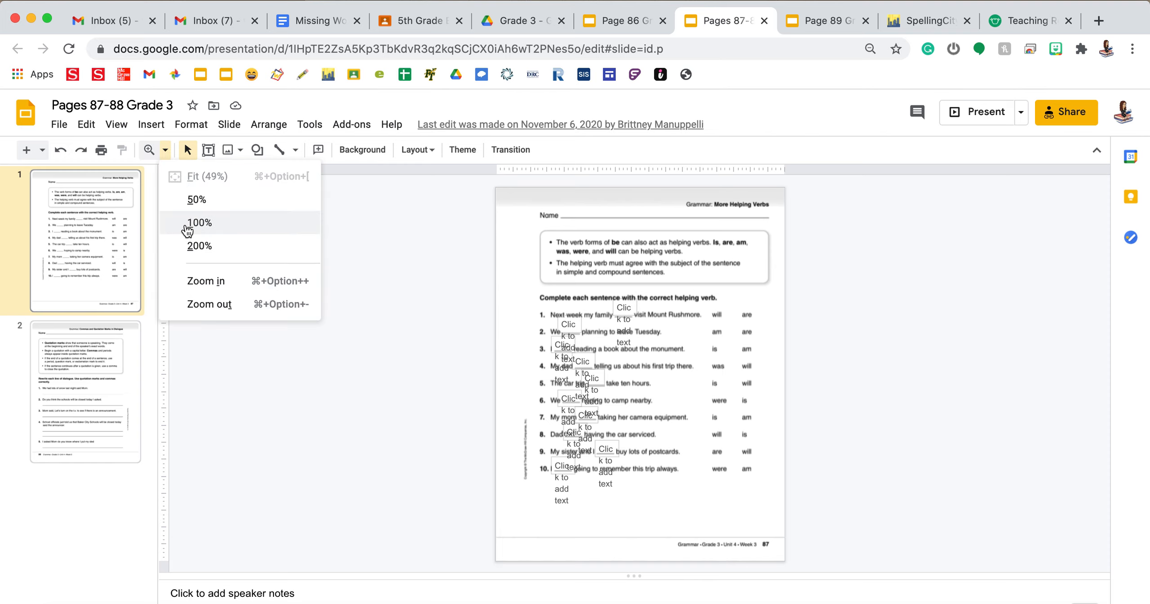
{"action": "left_click", "coordinate": [185, 226]}
{"action": "scroll", "coordinate": [221, 295], "scroll_direction": "up", "scroll_amount": 5}
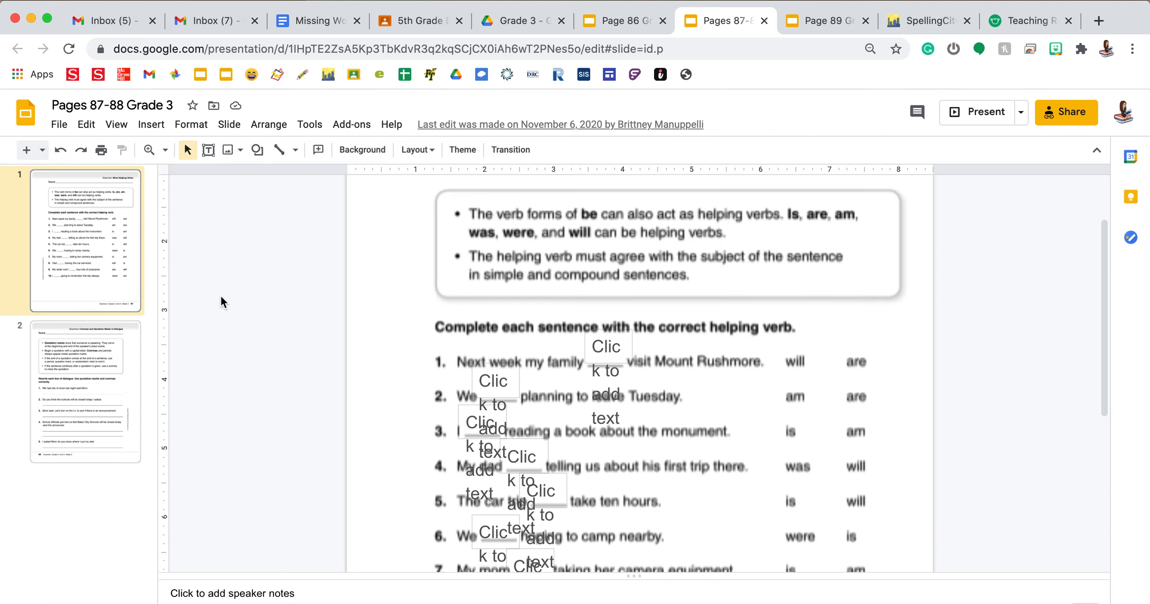
{"action": "scroll", "coordinate": [220, 295], "scroll_direction": "up", "scroll_amount": 2}
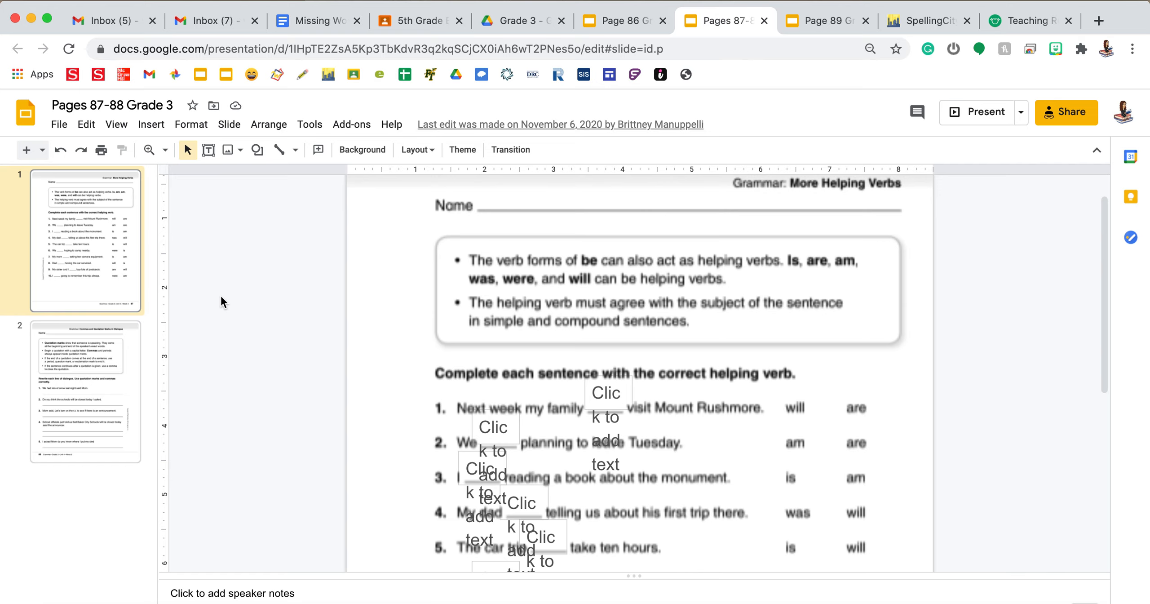
{"action": "scroll", "coordinate": [220, 295], "scroll_direction": "down", "scroll_amount": 1}
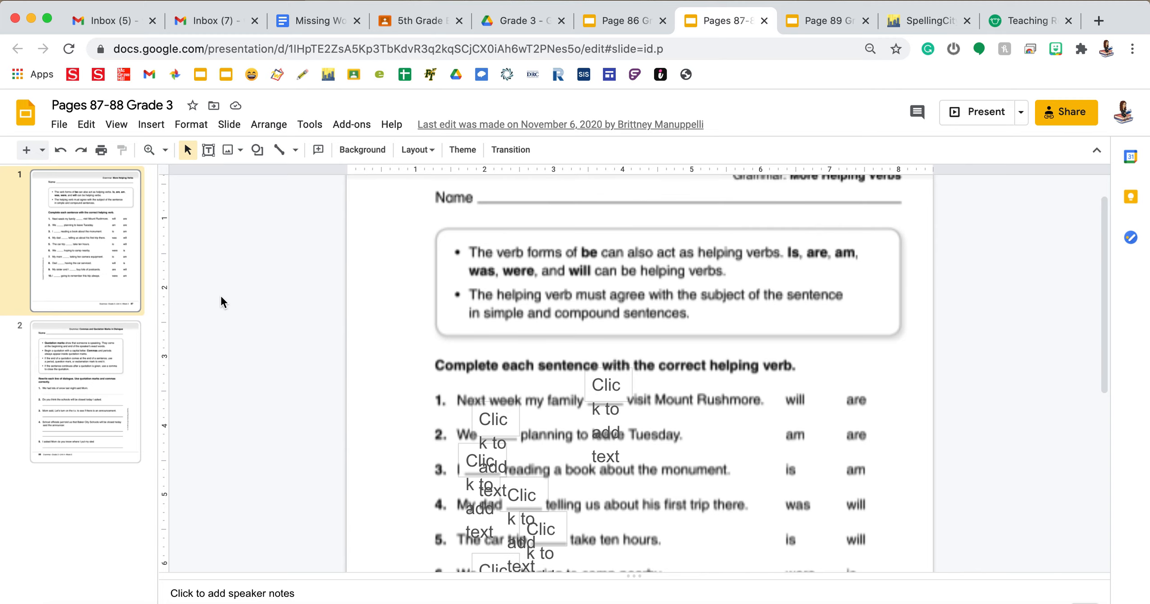
{"action": "scroll", "coordinate": [220, 295], "scroll_direction": "down", "scroll_amount": 2}
{"action": "scroll", "coordinate": [220, 295], "scroll_direction": "down", "scroll_amount": 1}
{"action": "scroll", "coordinate": [220, 295], "scroll_direction": "down", "scroll_amount": 1}
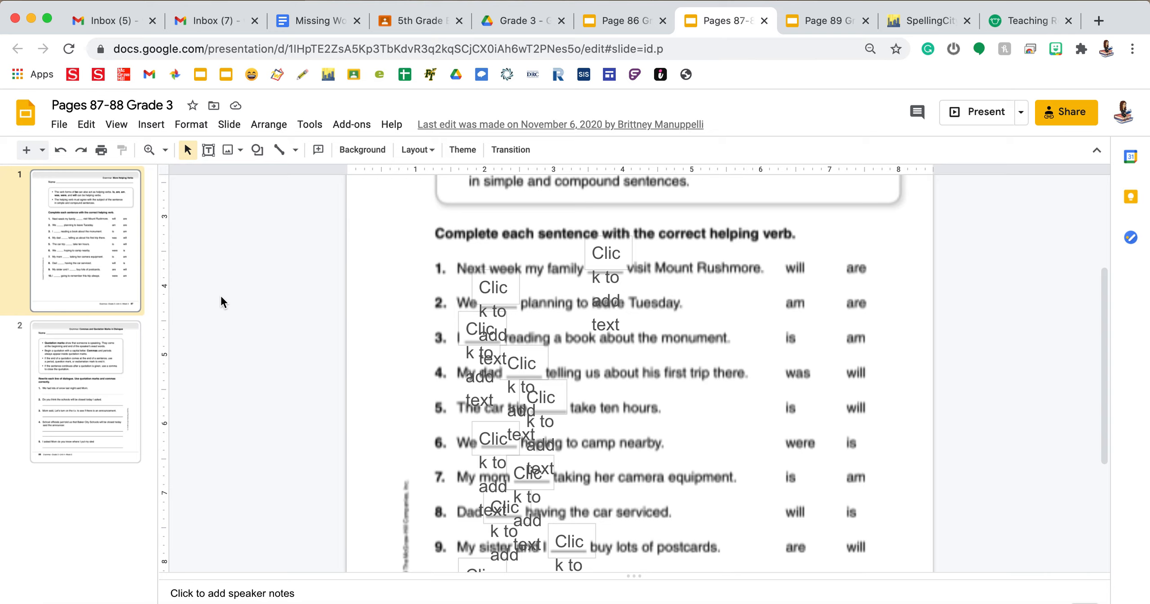
{"action": "left_click", "coordinate": [607, 255]}
{"action": "type", "text": "will"}
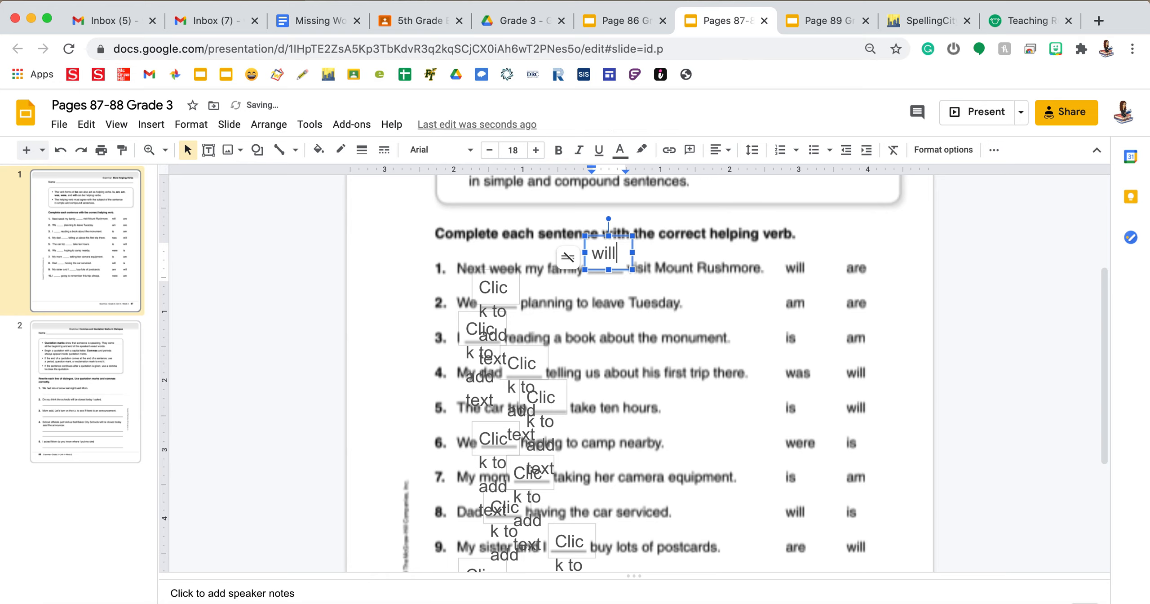
{"action": "left_click", "coordinate": [690, 279]}
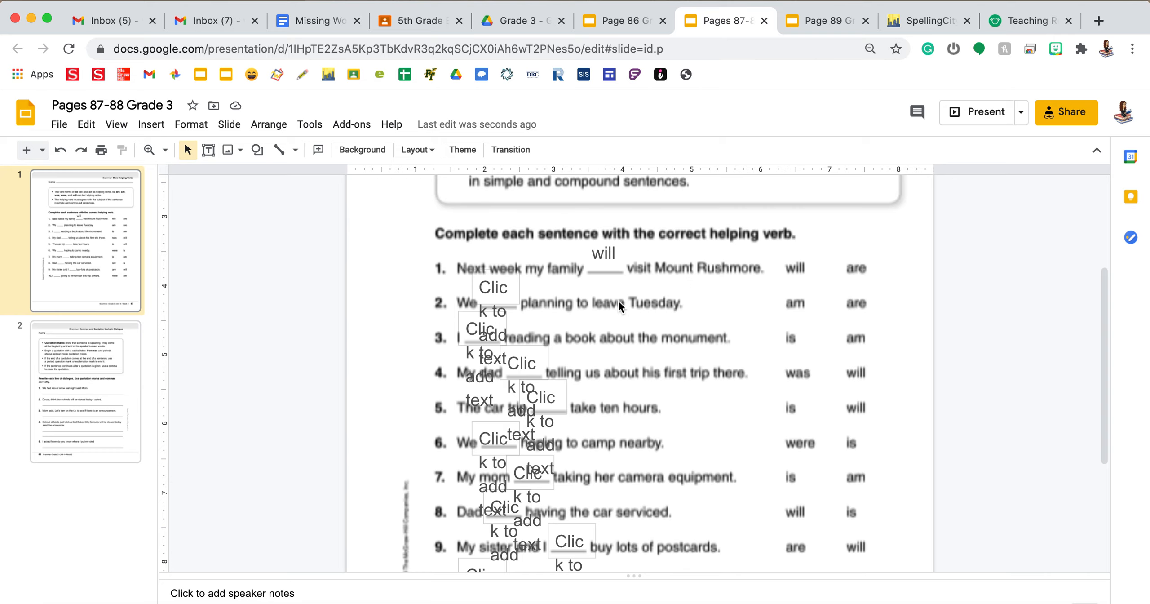
{"action": "left_click", "coordinate": [108, 360]}
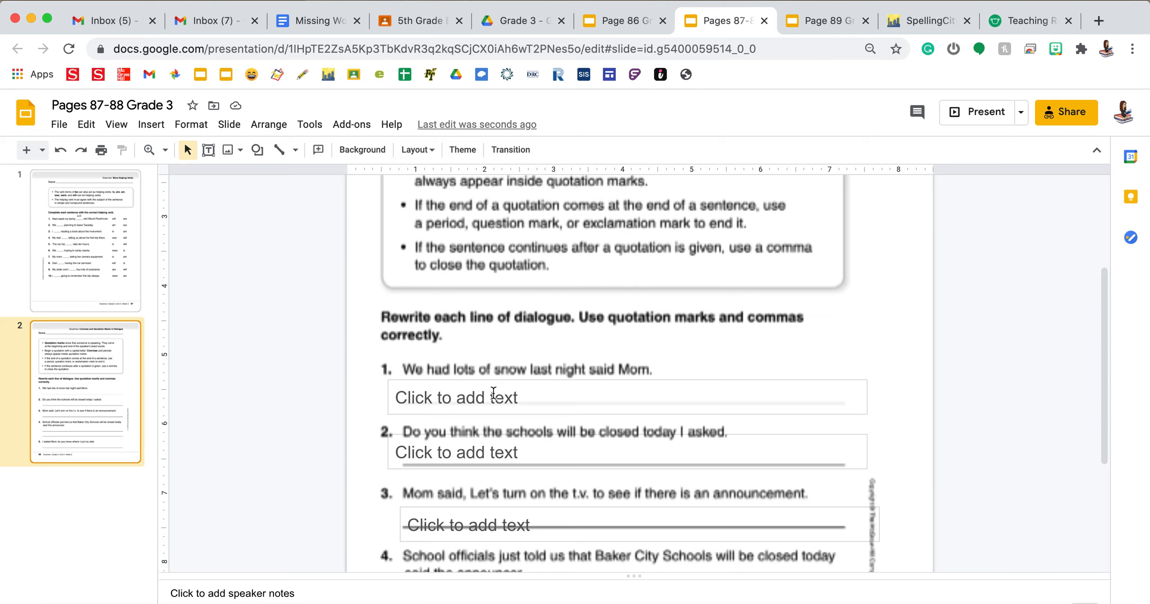
{"action": "scroll", "coordinate": [494, 393], "scroll_direction": "up", "scroll_amount": 2}
{"action": "scroll", "coordinate": [493, 394], "scroll_direction": "up", "scroll_amount": 2}
{"action": "scroll", "coordinate": [493, 394], "scroll_direction": "up", "scroll_amount": 2}
{"action": "scroll", "coordinate": [493, 393], "scroll_direction": "up", "scroll_amount": 2}
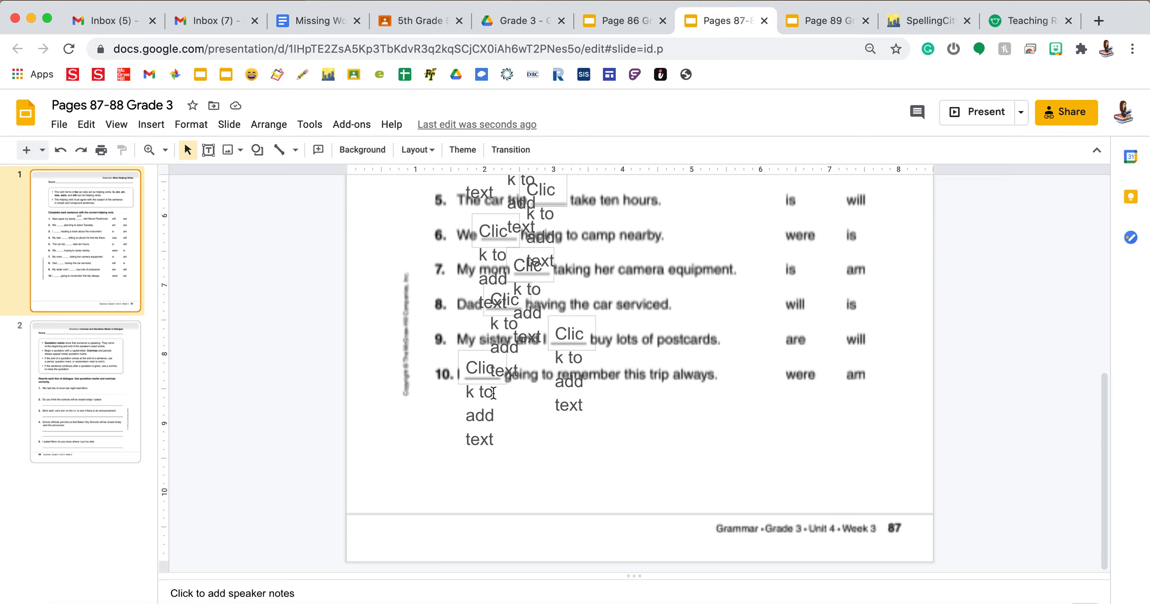
Step: Open the Commas and Quotation Marks in Dialogue worksheet on slide 2
{"action": "left_click", "coordinate": [88, 353]}
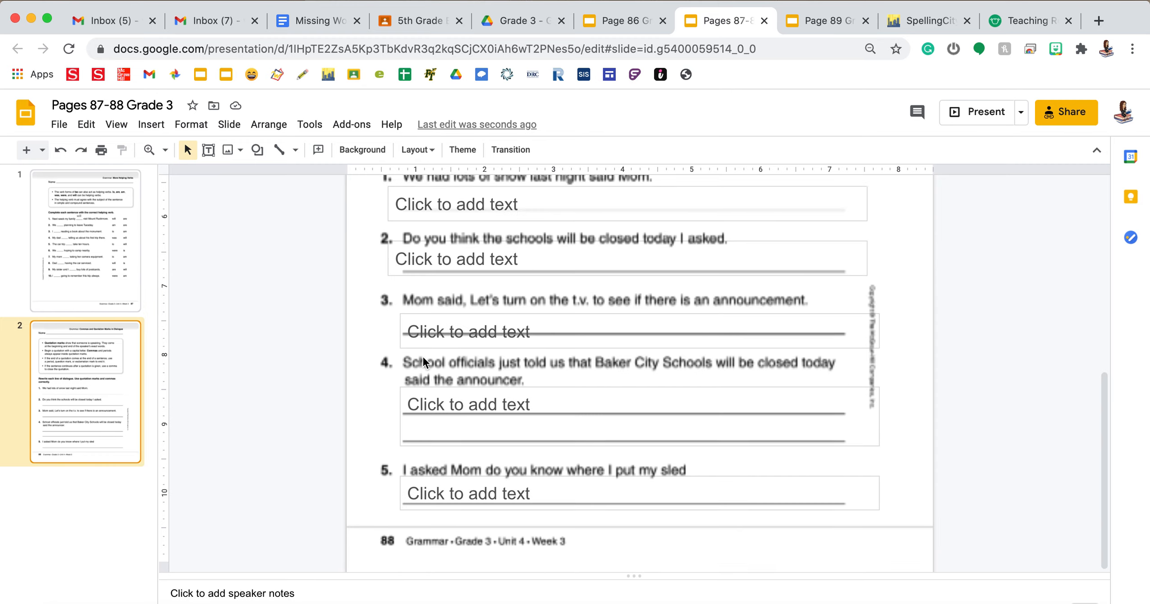
{"action": "scroll", "coordinate": [423, 356], "scroll_direction": "up", "scroll_amount": 2}
{"action": "scroll", "coordinate": [423, 356], "scroll_direction": "up", "scroll_amount": 2}
{"action": "scroll", "coordinate": [422, 355], "scroll_direction": "up", "scroll_amount": 2}
{"action": "scroll", "coordinate": [422, 357], "scroll_direction": "up", "scroll_amount": 1}
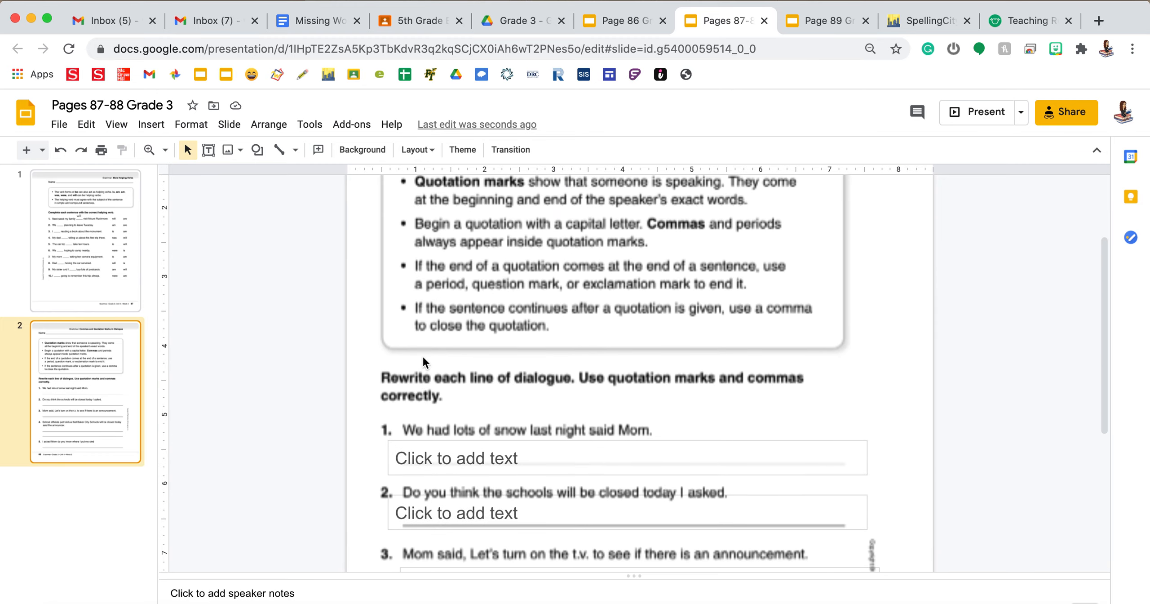
{"action": "scroll", "coordinate": [422, 357], "scroll_direction": "up", "scroll_amount": 1}
{"action": "scroll", "coordinate": [423, 356], "scroll_direction": "up", "scroll_amount": 1}
{"action": "scroll", "coordinate": [422, 357], "scroll_direction": "up", "scroll_amount": 2}
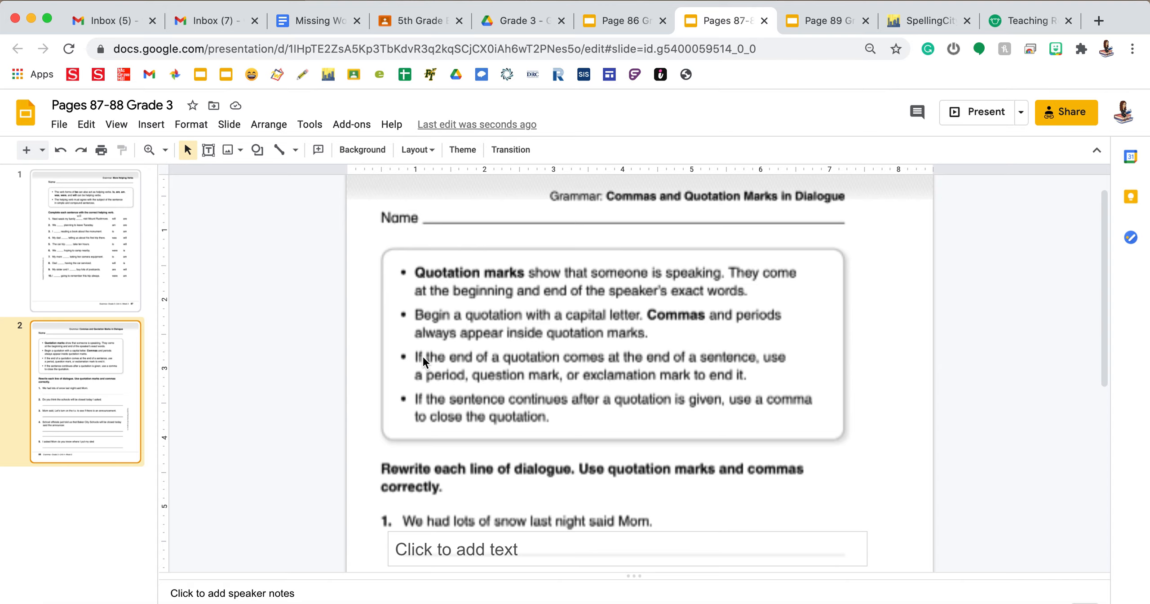
{"action": "scroll", "coordinate": [423, 356], "scroll_direction": "down", "scroll_amount": 2}
{"action": "scroll", "coordinate": [422, 356], "scroll_direction": "down", "scroll_amount": 1}
{"action": "scroll", "coordinate": [423, 356], "scroll_direction": "down", "scroll_amount": 1}
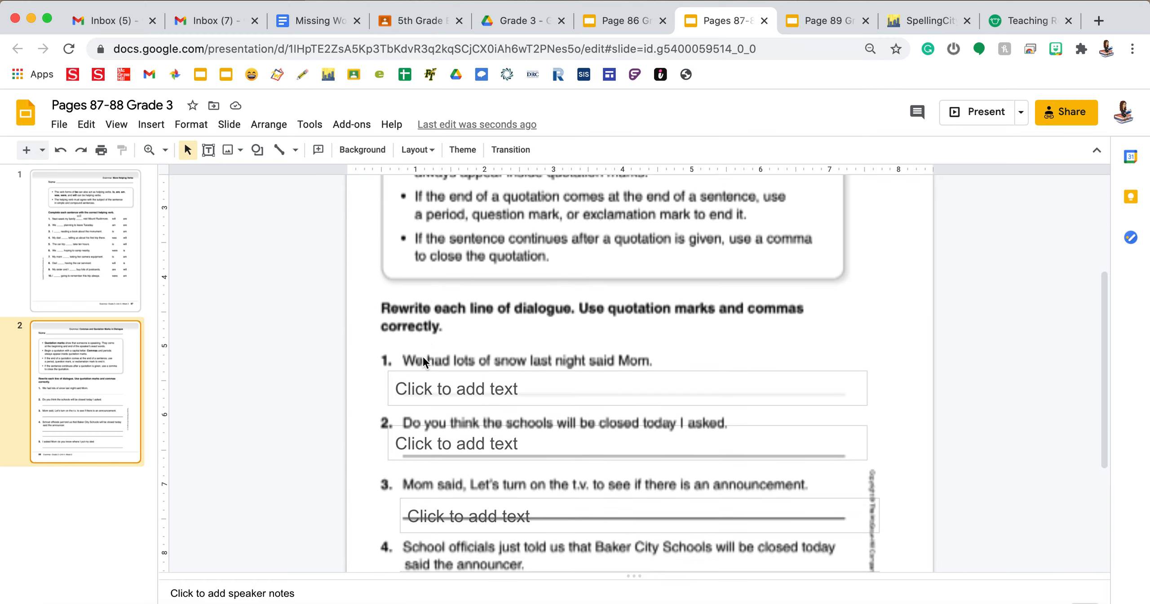
{"action": "scroll", "coordinate": [422, 356], "scroll_direction": "down", "scroll_amount": 1}
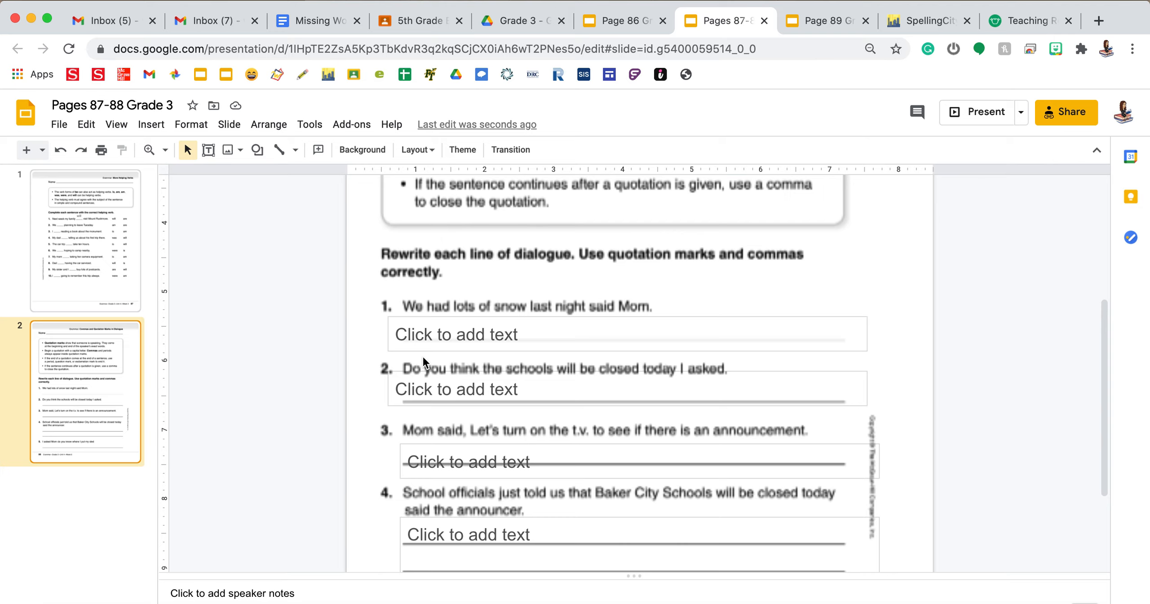
{"action": "scroll", "coordinate": [423, 356], "scroll_direction": "down", "scroll_amount": 1}
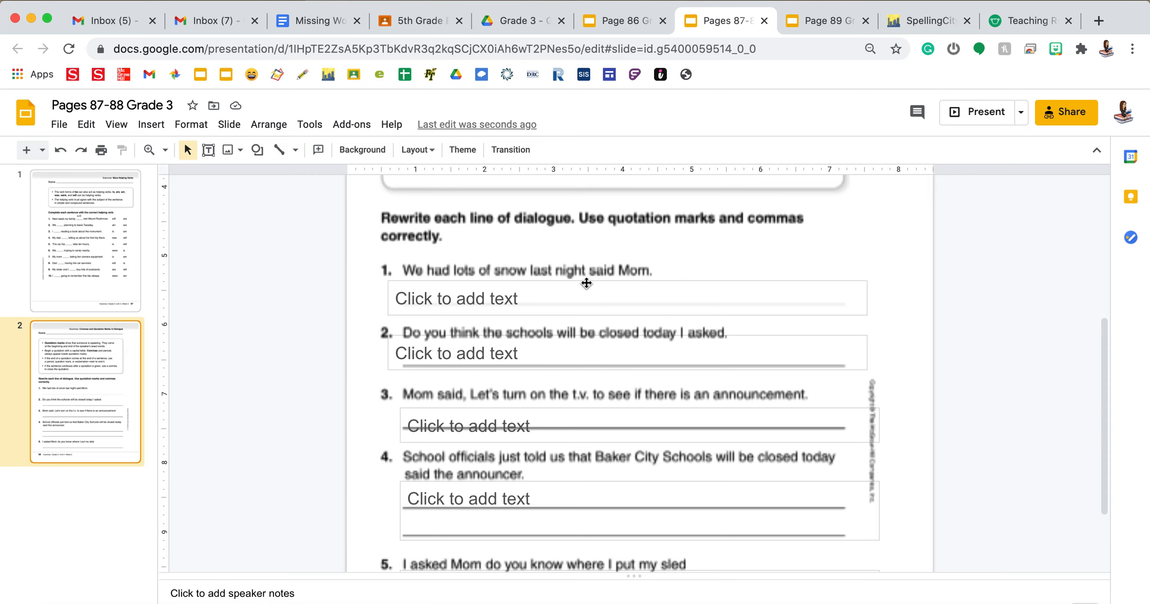
{"action": "scroll", "coordinate": [586, 283], "scroll_direction": "up", "scroll_amount": 2}
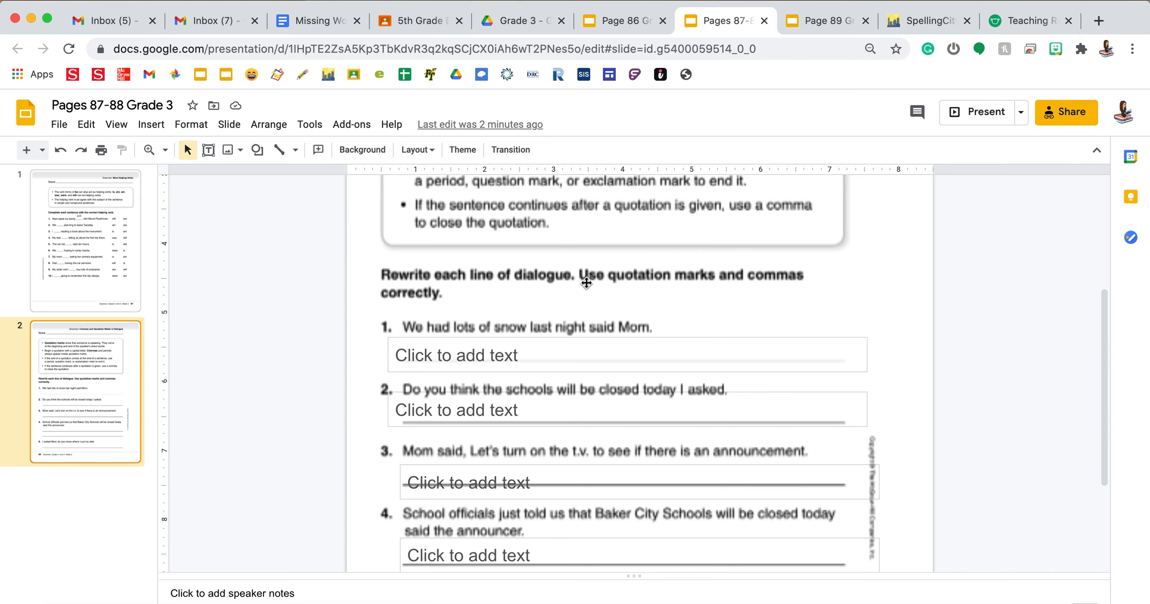
Step: Rewrite dialogue items 1 and 2 with quotation marks and commas in their answer boxes
{"action": "left_click", "coordinate": [471, 344]}
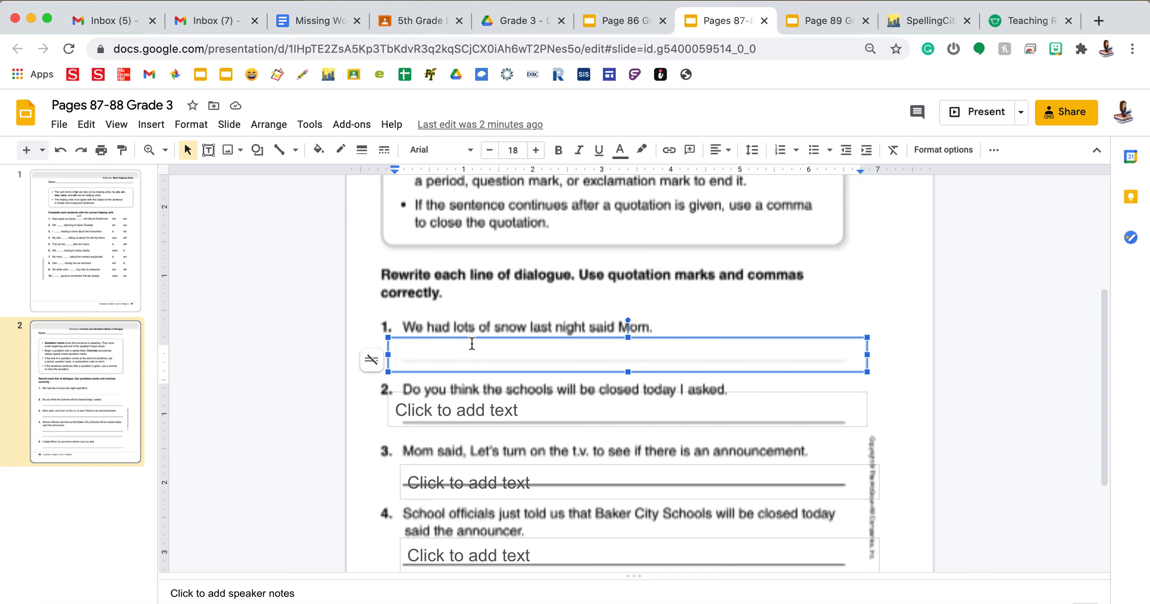
{"action": "type", "text": "\""}
{"action": "type", "text": "We had lots of snow last night"}
{"action": "type", "text": ","}
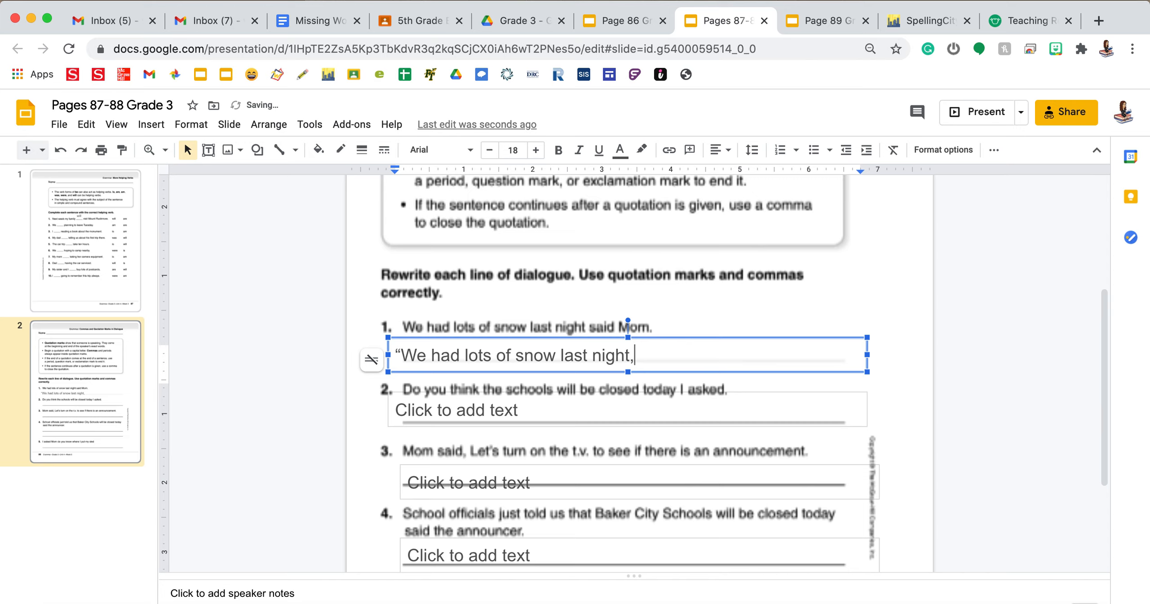
{"action": "type", "text": "\" said"}
{"action": "type", "text": " Mom."}
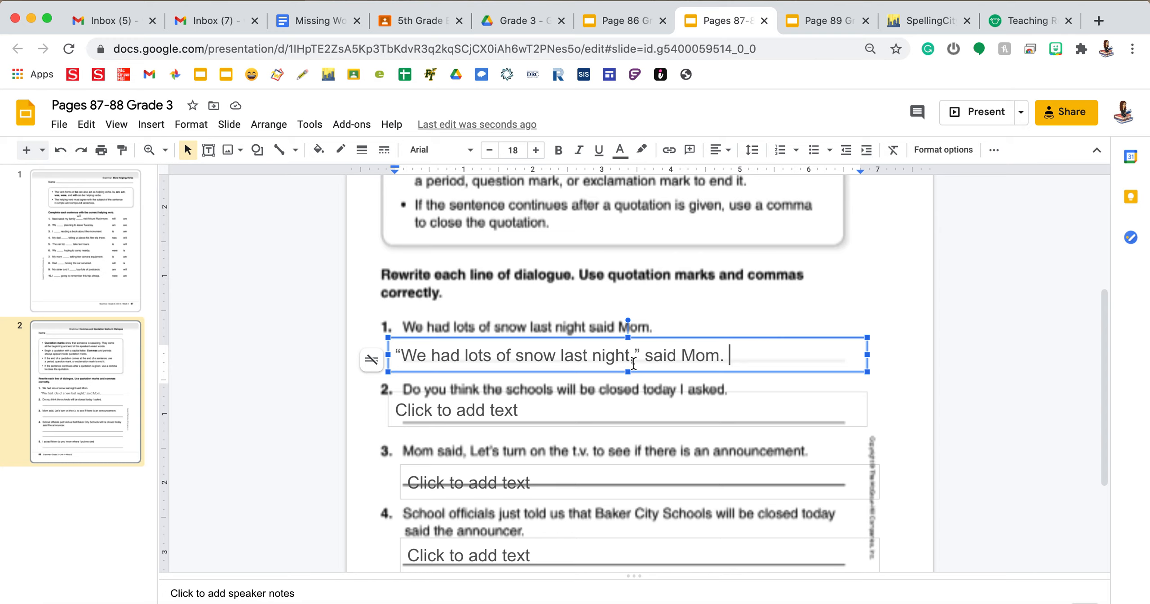
{"action": "scroll", "coordinate": [634, 358], "scroll_direction": "down", "scroll_amount": 1}
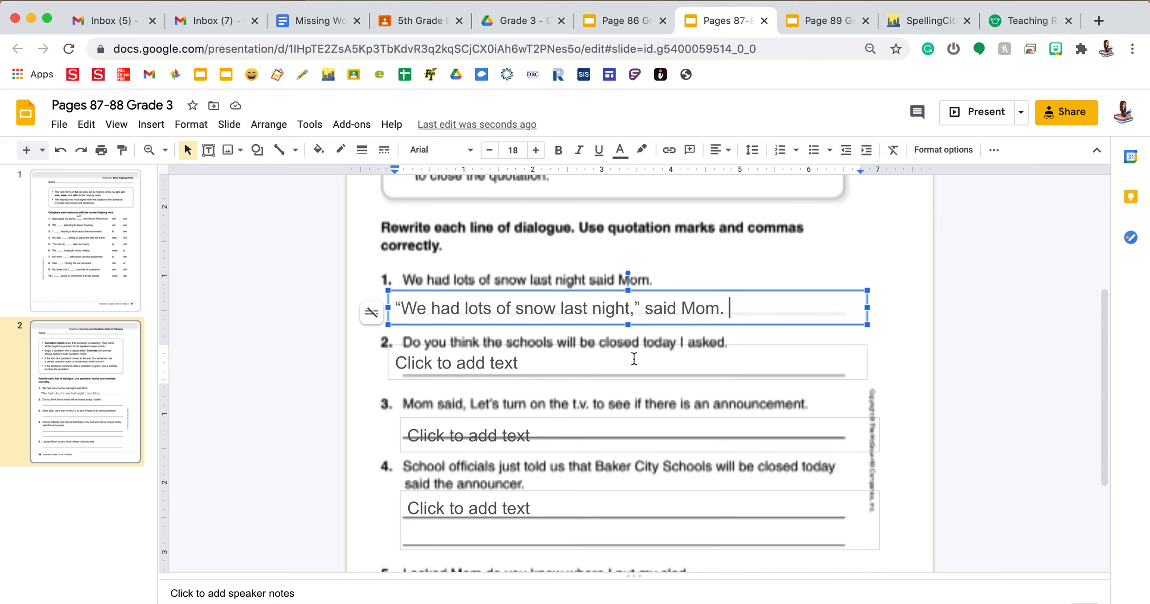
{"action": "left_click", "coordinate": [425, 357]}
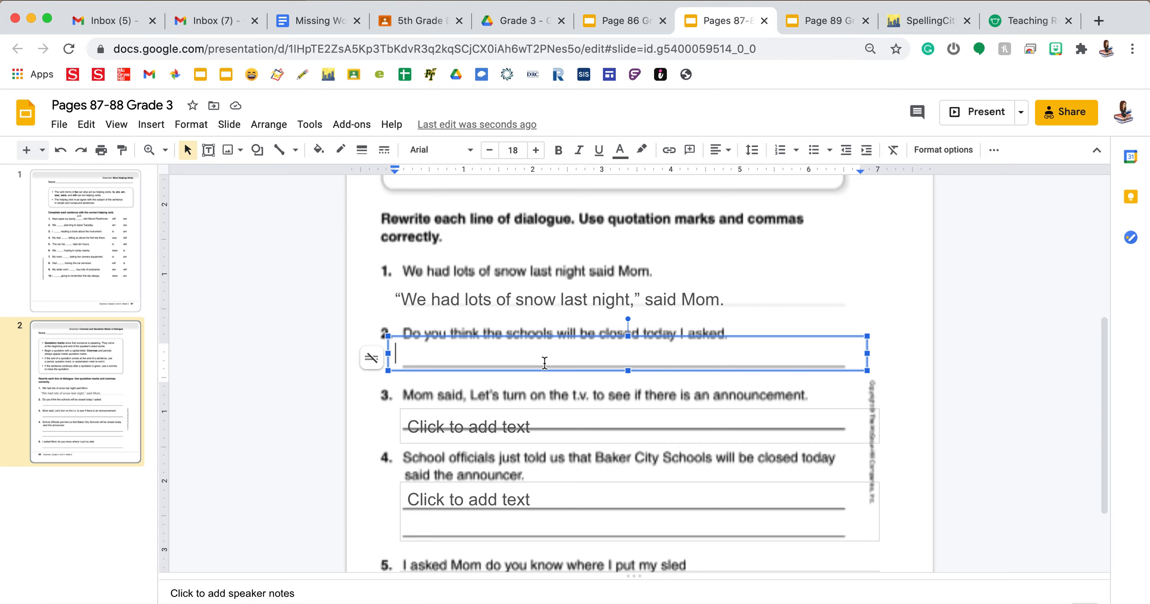
{"action": "type", "text": "“Do"}
{"action": "type", "text": " you think the schools wil"}
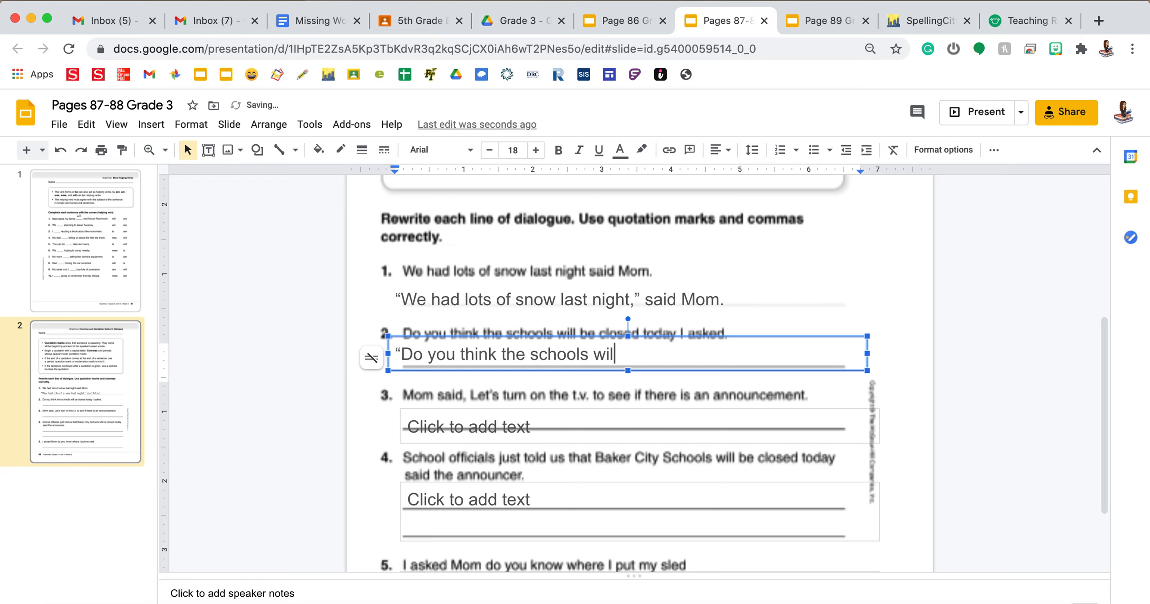
{"action": "type", "text": "l be closed today"}
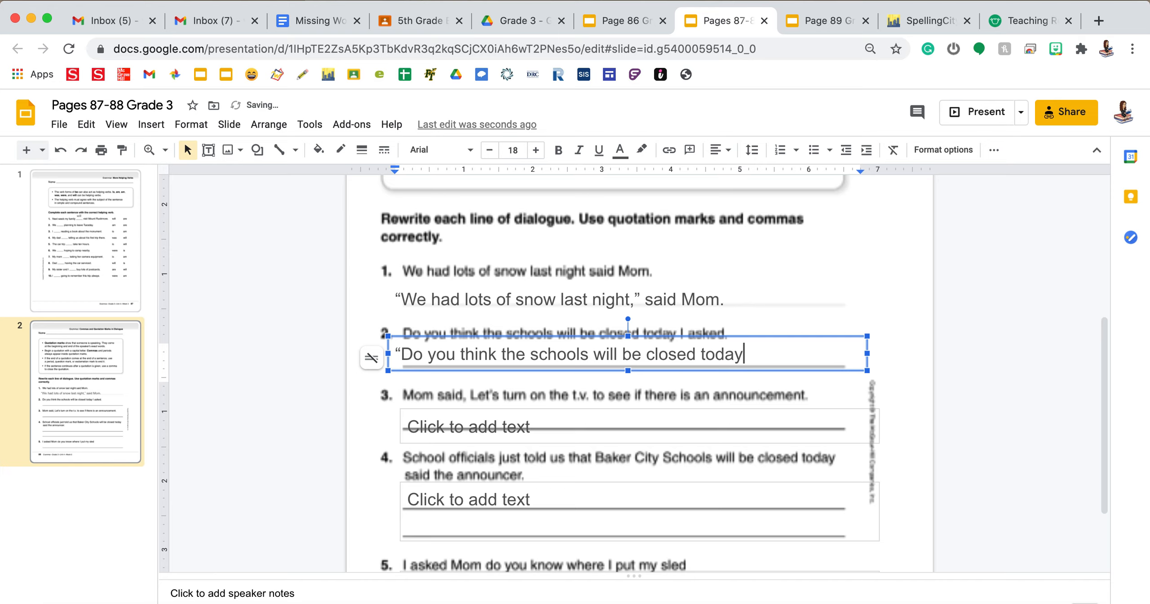
{"action": "type", "text": "?"}
{"action": "key", "text": "BackSpace"}
{"action": "type", "text": "\""}
{"action": "type", "text": " I asked."}
{"action": "scroll", "coordinate": [621, 374], "scroll_direction": "down", "scroll_amount": 2}
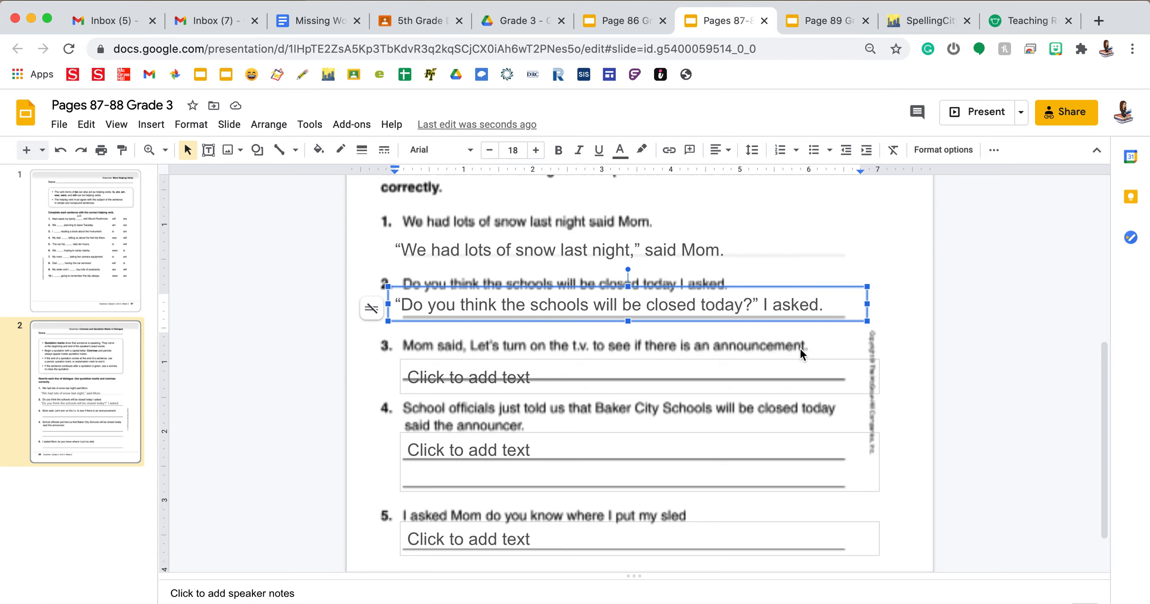
Step: Enter Mom said, "Let's turn on the t.v. to see if there is an announcement." as the item 3 answer
{"action": "left_click", "coordinate": [554, 378]}
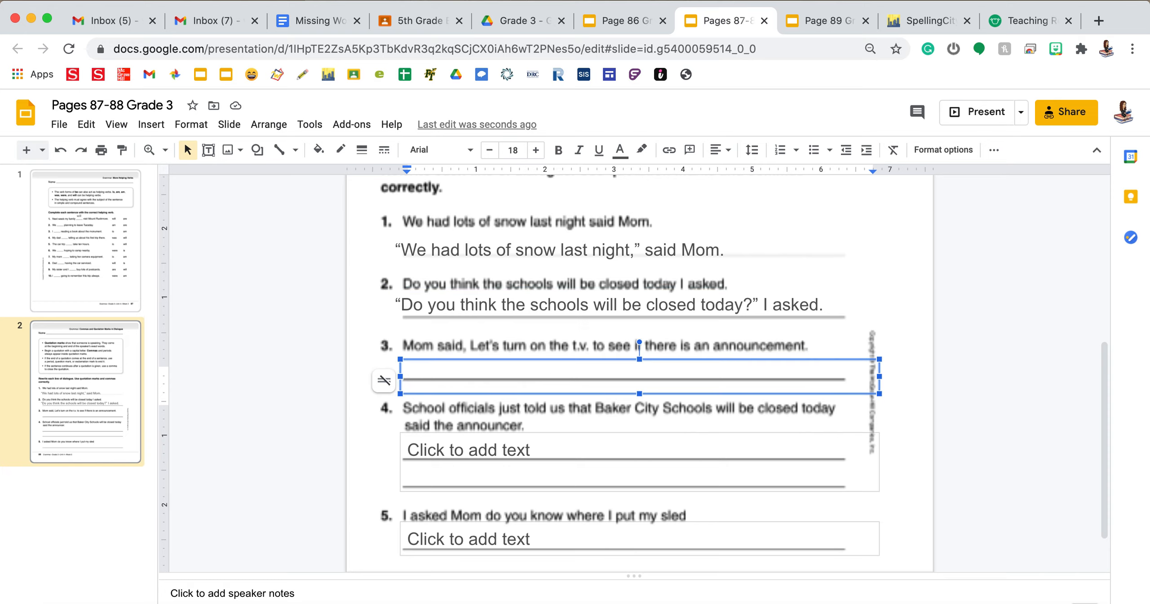
{"action": "type", "text": "Mom said, \"Let's tu"}
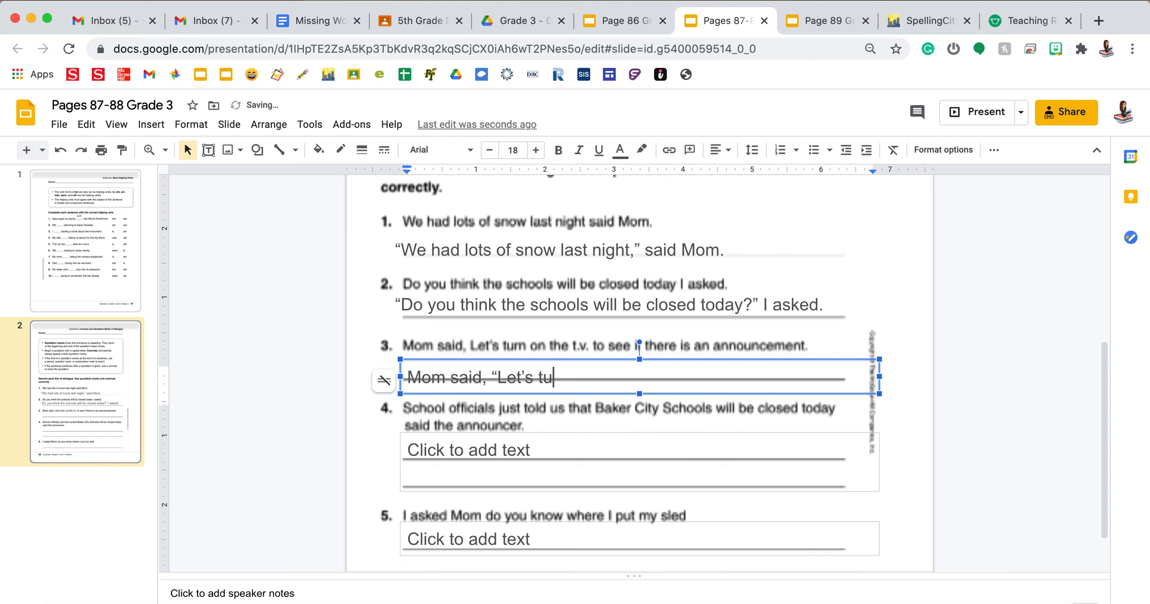
{"action": "type", "text": "rn"}
{"action": "type", "text": ".v."}
{"action": "key", "text": "BackSpace"}
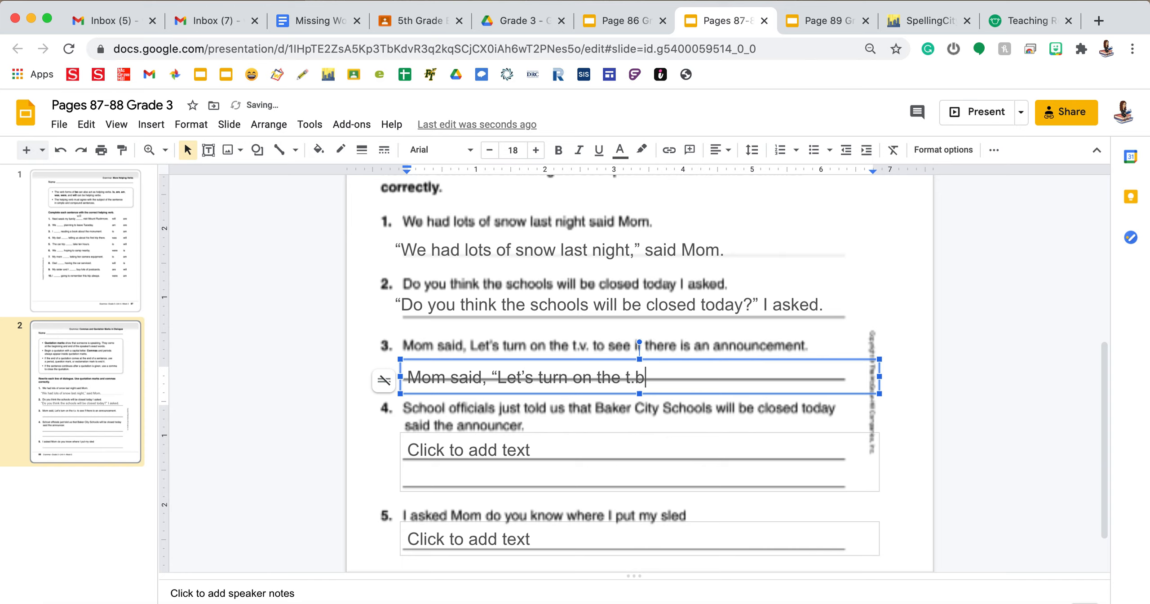
{"action": "type", "text": ". to s"}
{"action": "type", "text": "ee if there is "}
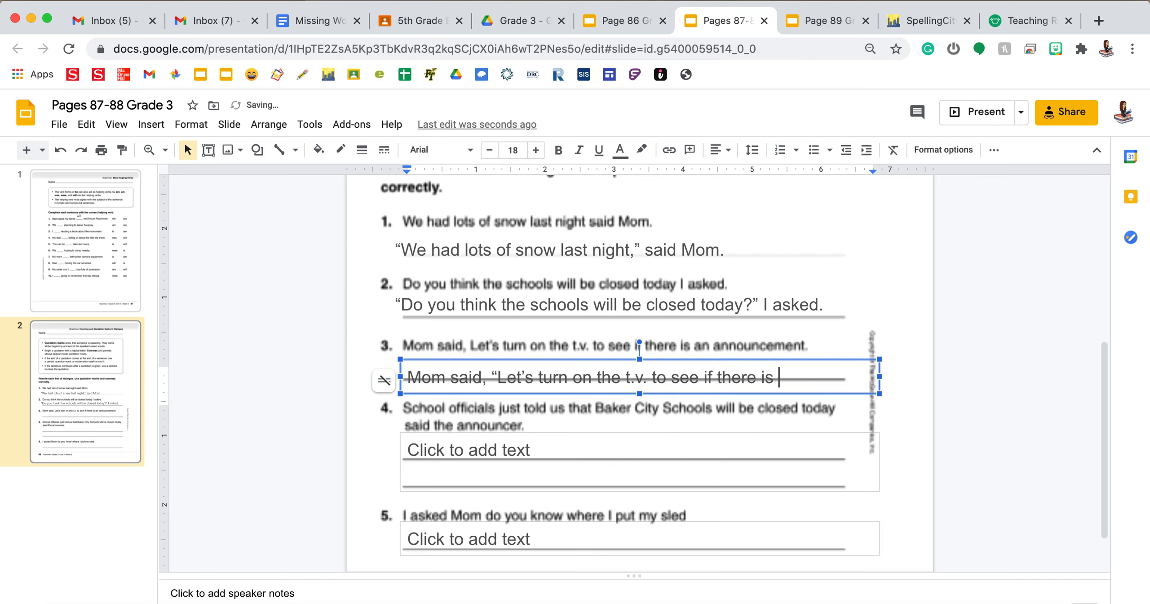
{"action": "type", "text": "an acou"}
{"action": "key", "text": "BackSpace"}
{"action": "key", "text": "BackSpace"}
{"action": "key", "text": "BackSpace"}
{"action": "type", "text": "nno"}
{"action": "type", "text": "uncement"}
{"action": "type", "text": ".\""}
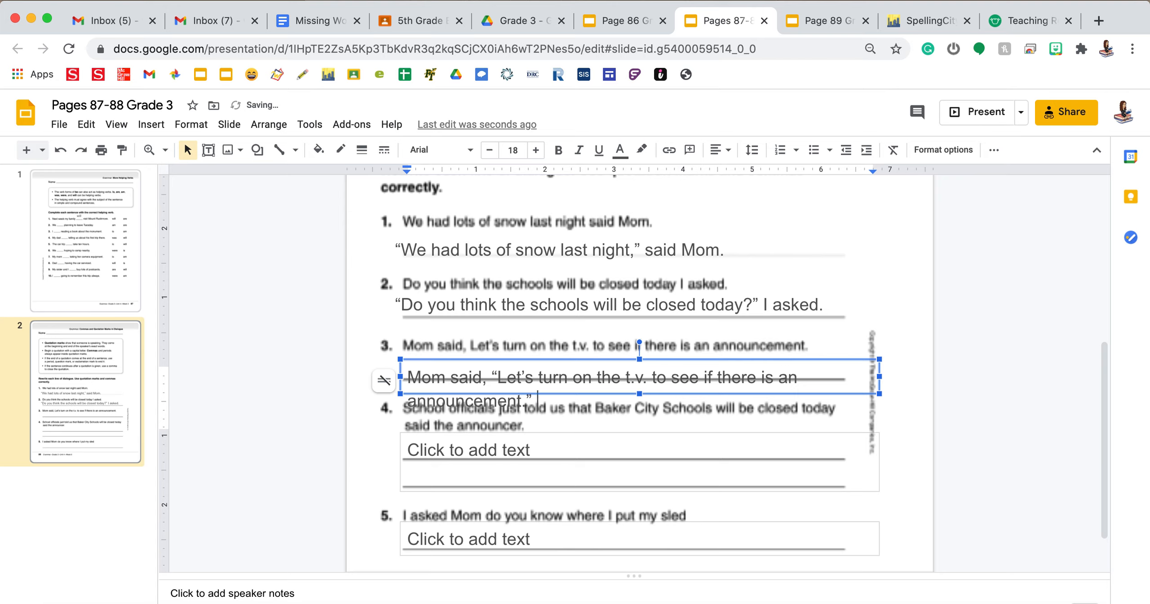
{"action": "left_click", "coordinate": [951, 291]}
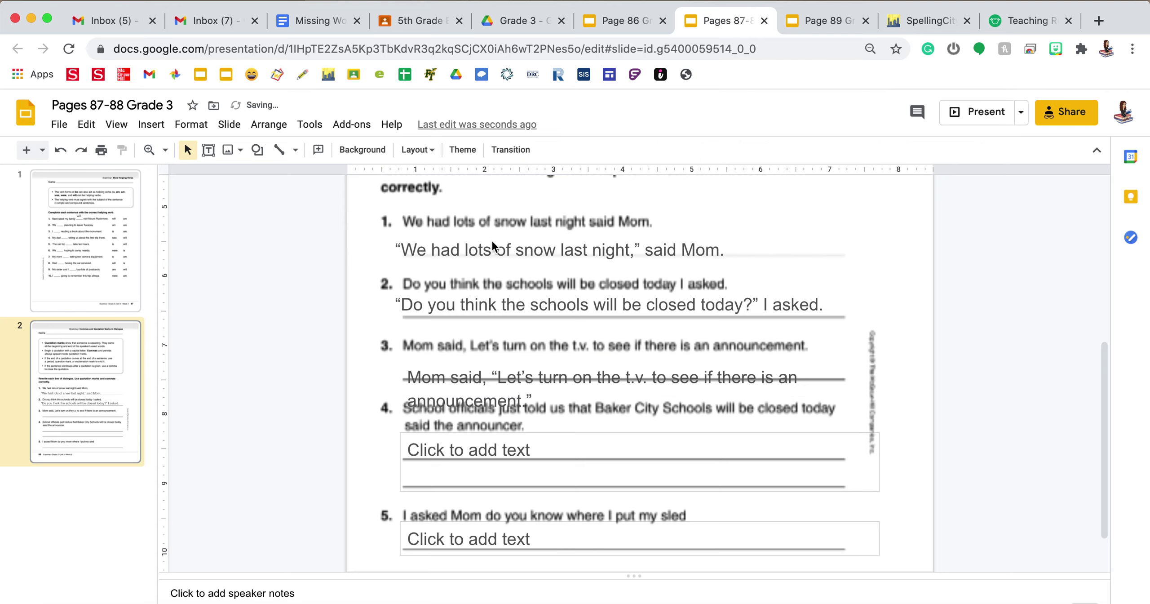
Step: Switch to the Page 89 Grade 3 proofreading worksheet and zoom it to 100%
{"action": "left_click", "coordinate": [800, 25]}
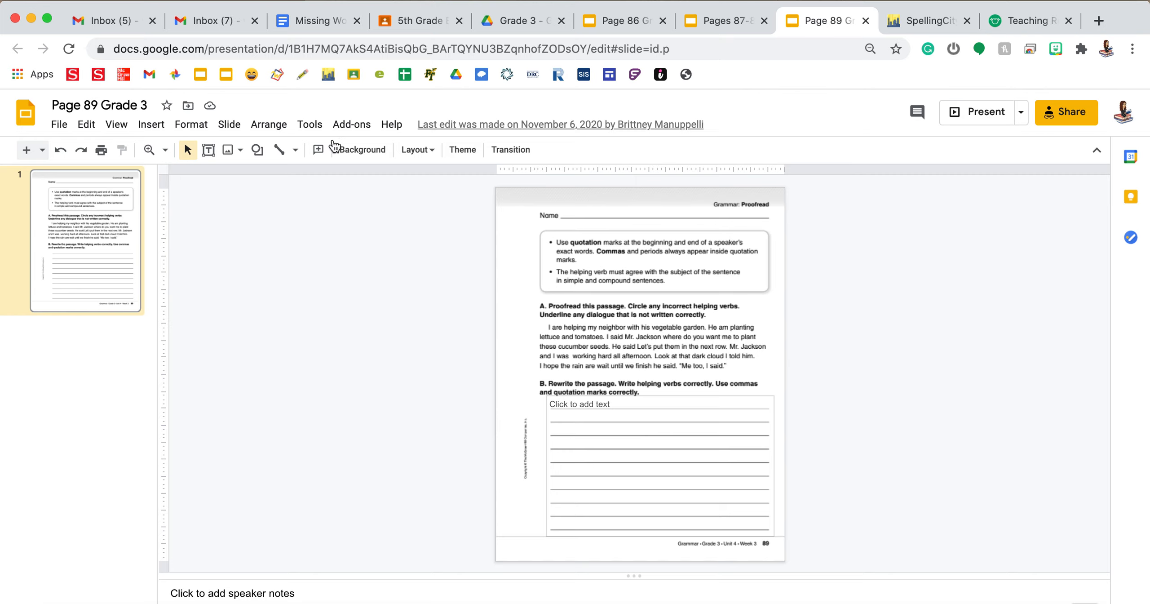
{"action": "left_click", "coordinate": [165, 152]}
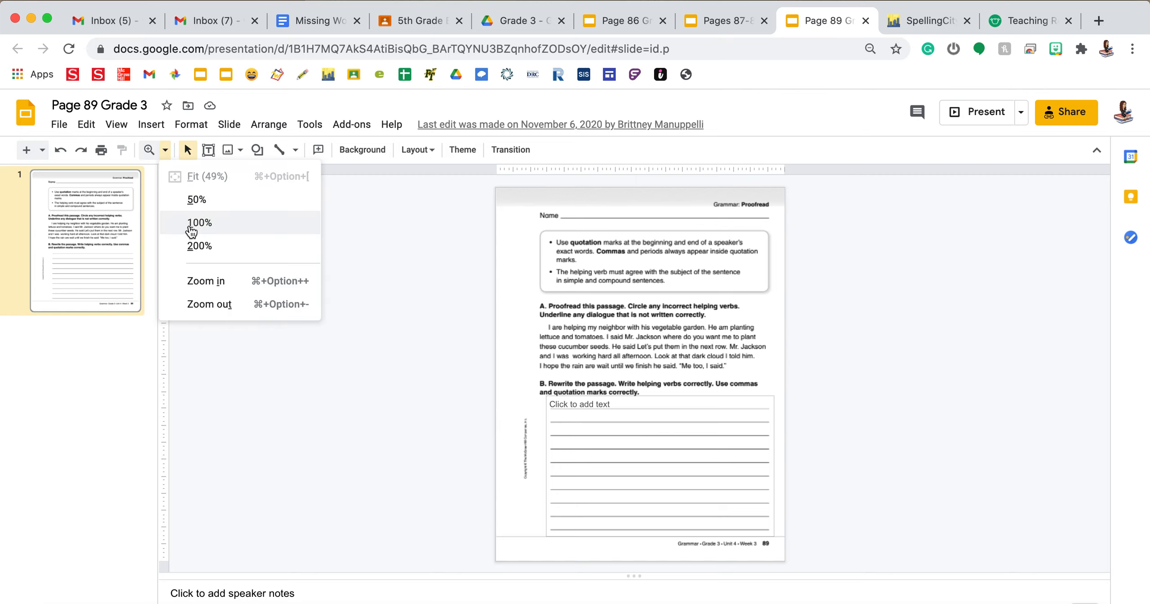
{"action": "left_click", "coordinate": [190, 223]}
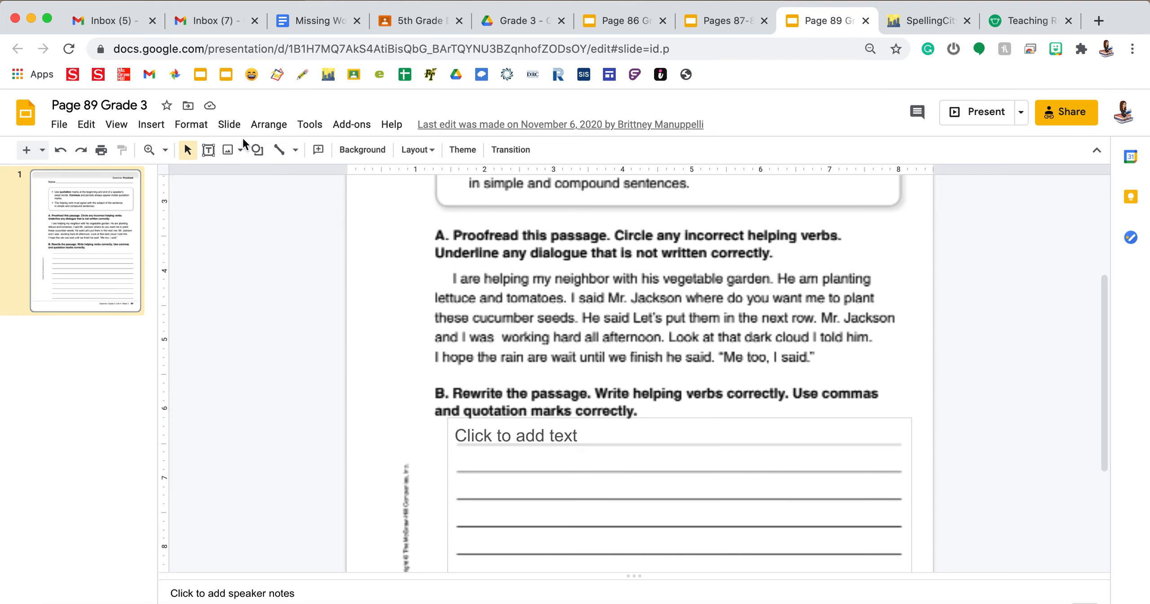
Step: Draw an oval around the incorrect helping verb 'are' in the first sentence
{"action": "left_click", "coordinate": [258, 150]}
{"action": "mouse_move", "coordinate": [292, 176]}
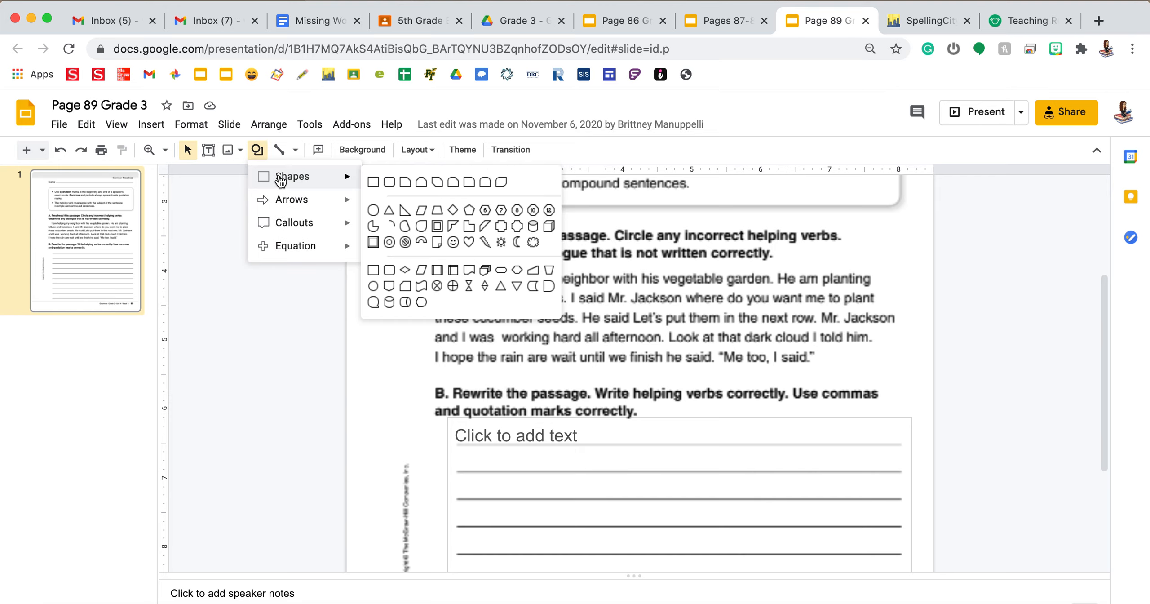
{"action": "left_click", "coordinate": [376, 212]}
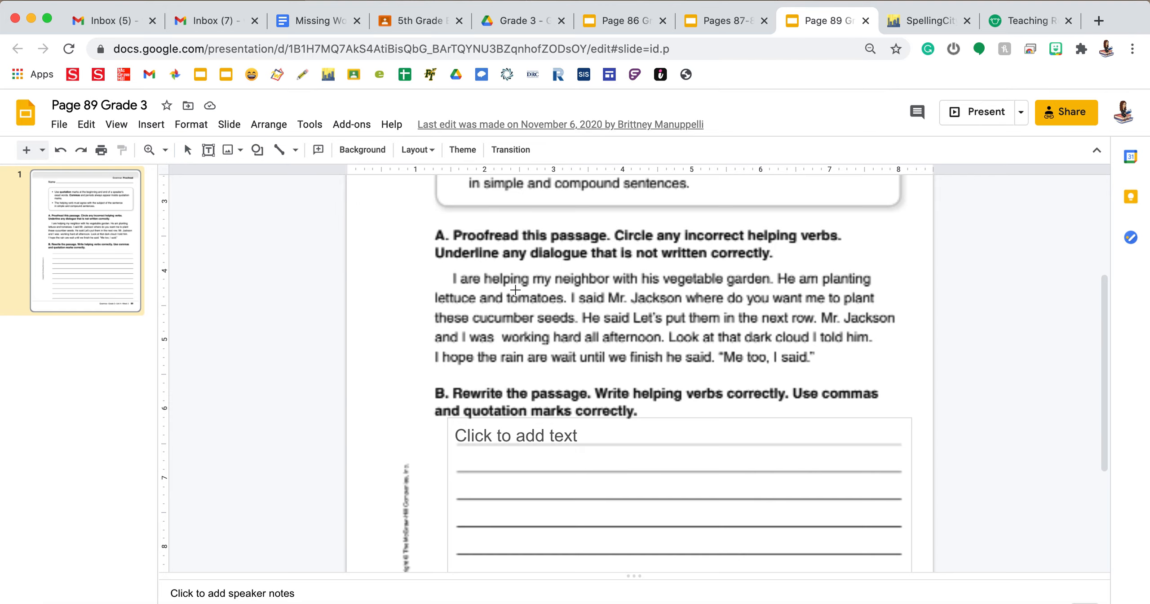
{"action": "left_click_drag", "start_coordinate": [463, 270], "coordinate": [488, 287]}
{"action": "left_click_drag", "start_coordinate": [487, 286], "coordinate": [487, 286]}
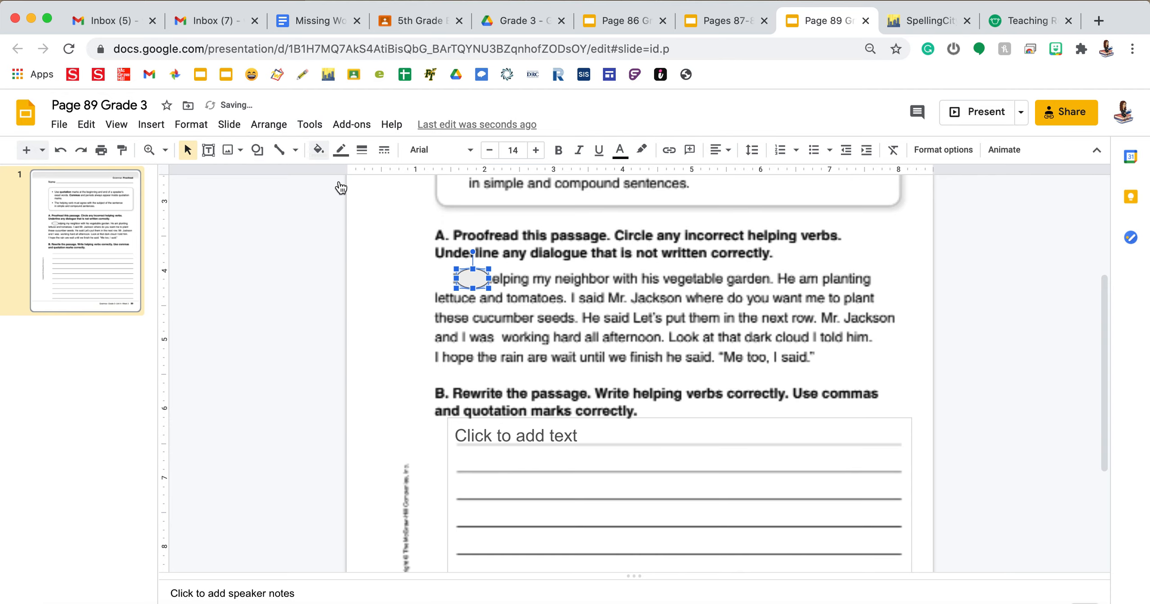
Step: Give the oval a transparent fill and a red outline, then start in the answer box
{"action": "left_click", "coordinate": [319, 149]}
{"action": "left_click", "coordinate": [347, 208]}
{"action": "left_click", "coordinate": [342, 151]}
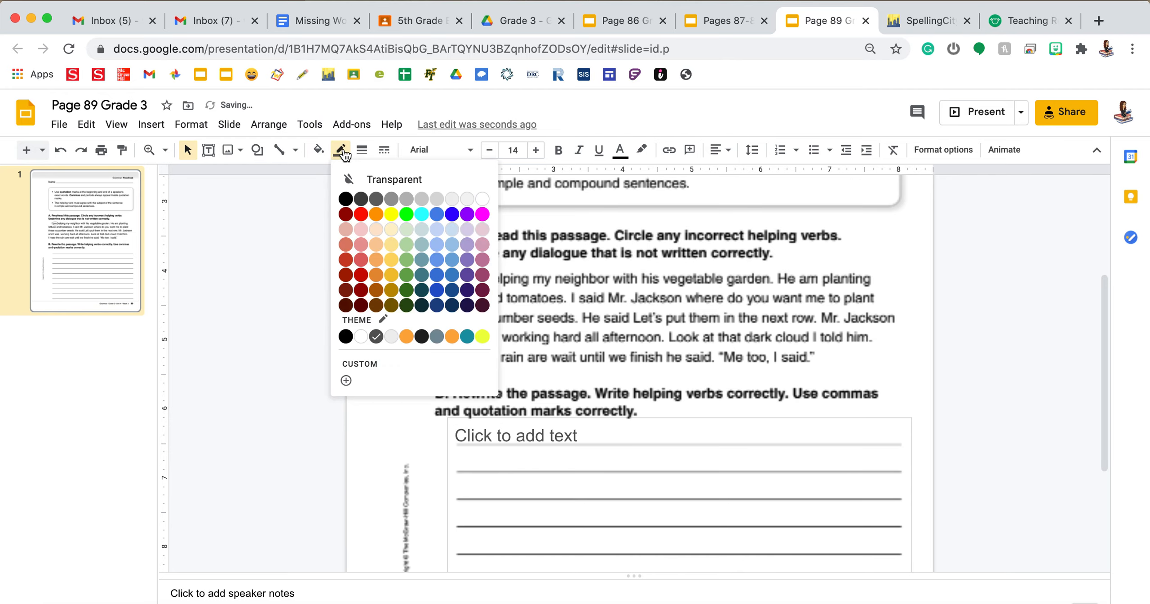
{"action": "left_click", "coordinate": [361, 213]}
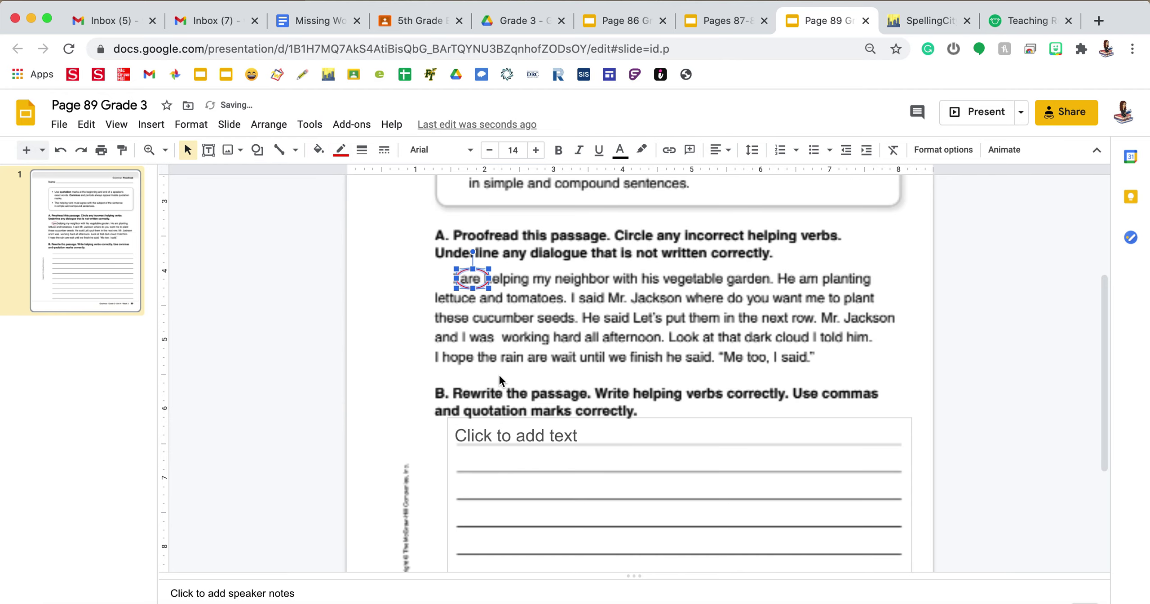
{"action": "left_click", "coordinate": [477, 431]}
{"action": "type", "text": "I am hel"}
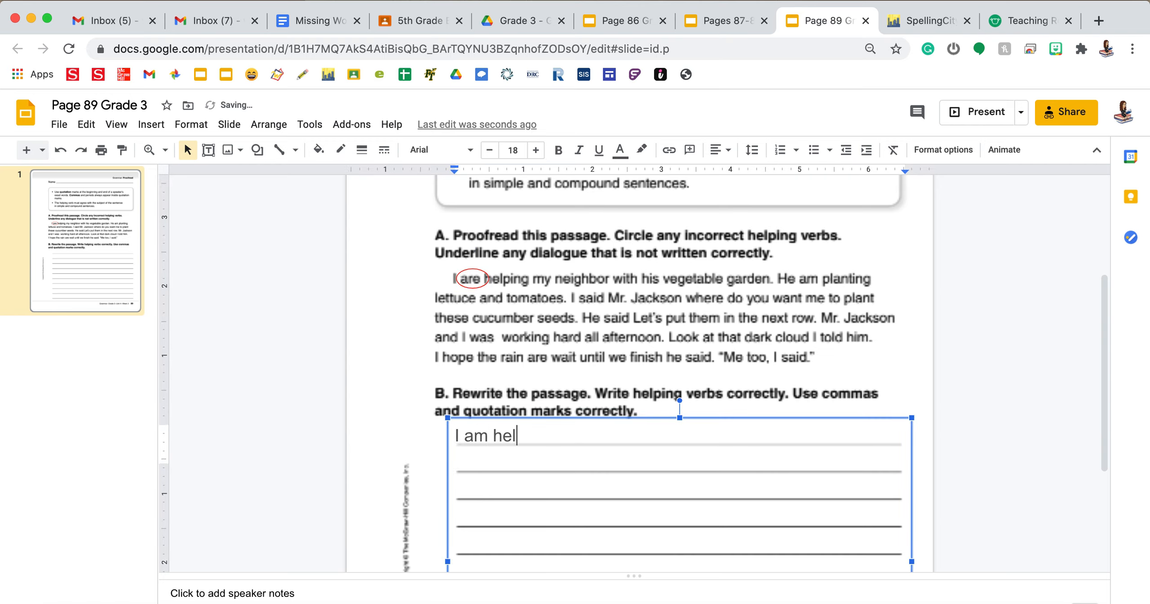
{"action": "type", "text": "ping my neighb"}
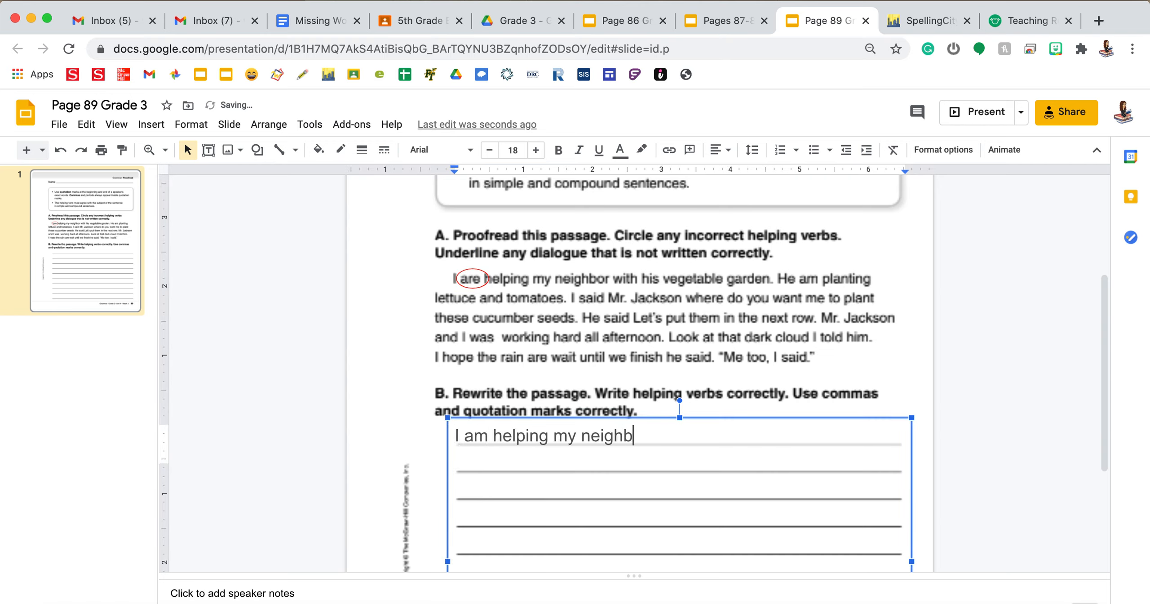
{"action": "type", "text": "or with his vegeb"}
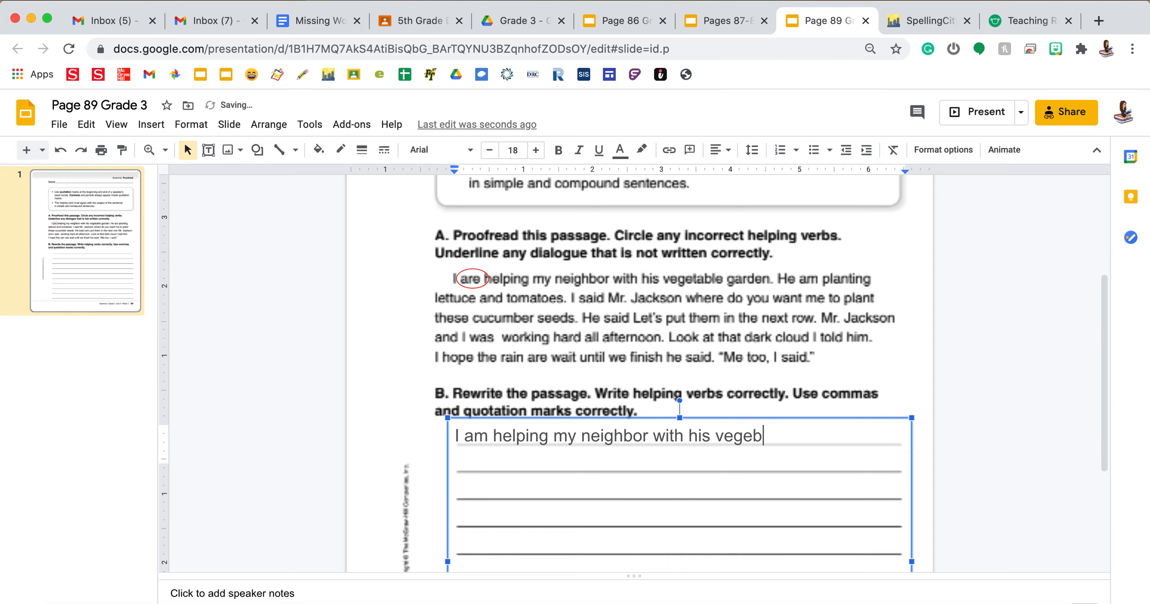
Step: Finish 'I am helping my neighbor with his vegetable garden.' and select the red oval
{"action": "key", "text": "BackSpace"}
{"action": "type", "text": "table gar"}
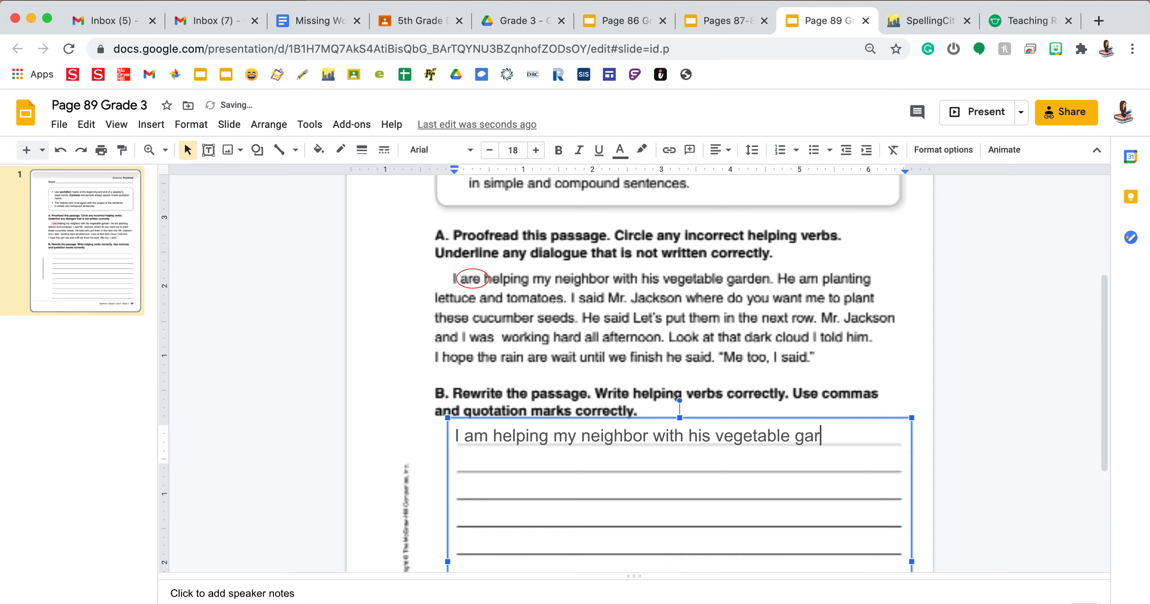
{"action": "type", "text": "dne."}
{"action": "key", "text": "BackSpace"}
{"action": "key", "text": "BackSpace"}
{"action": "key", "text": "BackSpace"}
{"action": "type", "text": "en."}
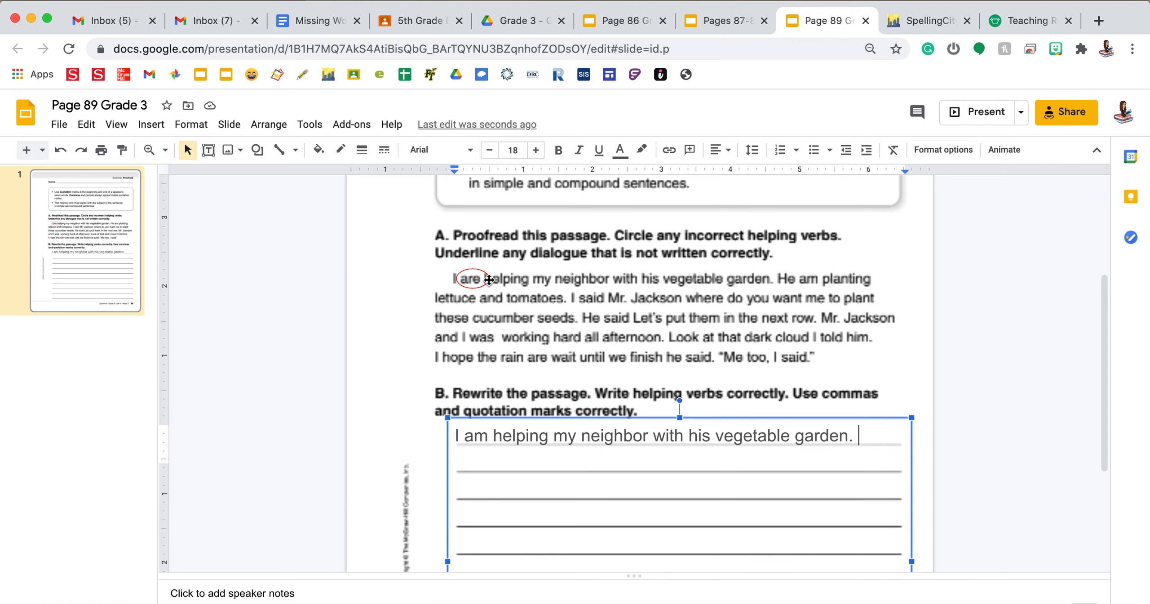
{"action": "left_click", "coordinate": [486, 281]}
{"action": "scroll", "coordinate": [484, 282], "scroll_direction": "down", "scroll_amount": 2}
{"action": "scroll", "coordinate": [484, 281], "scroll_direction": "up", "scroll_amount": 2}
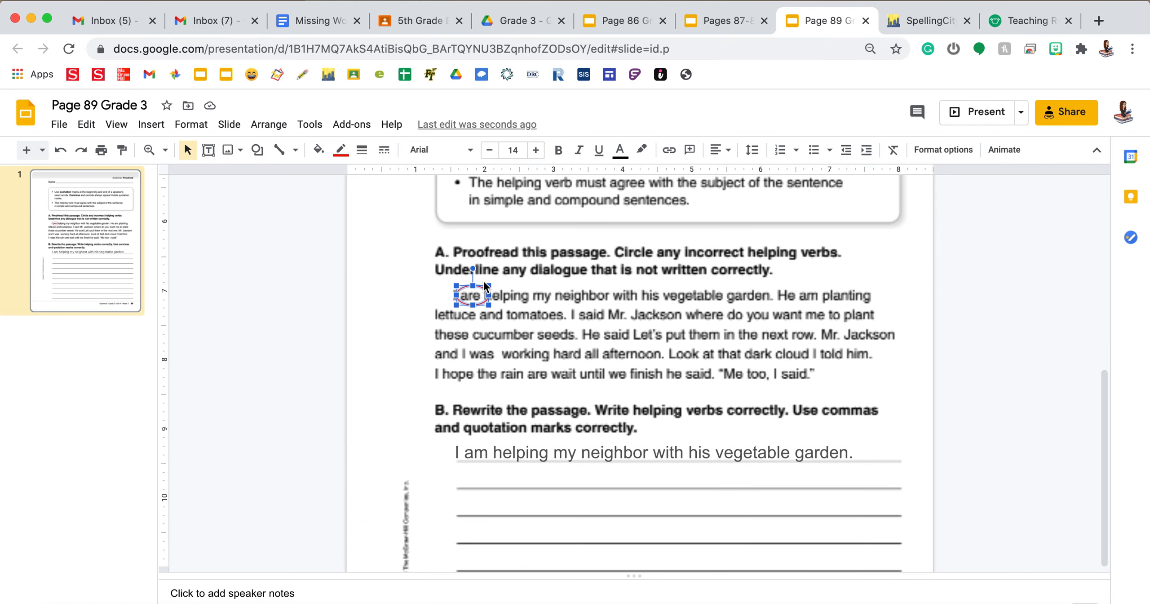
{"action": "left_click", "coordinate": [579, 250]}
Step: Duplicate the red oval onto 'am' and add 'He is planting lettuce and tomatoes.' to the passage
{"action": "key", "text": "ctrl+v"}
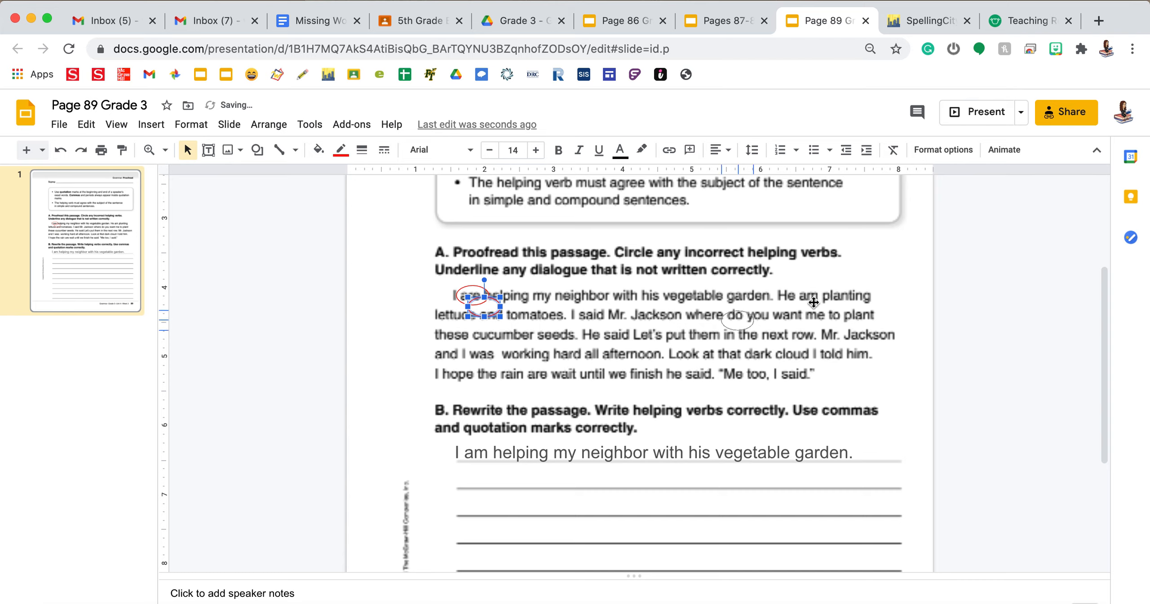
{"action": "left_click_drag", "start_coordinate": [810, 303], "coordinate": [816, 297]}
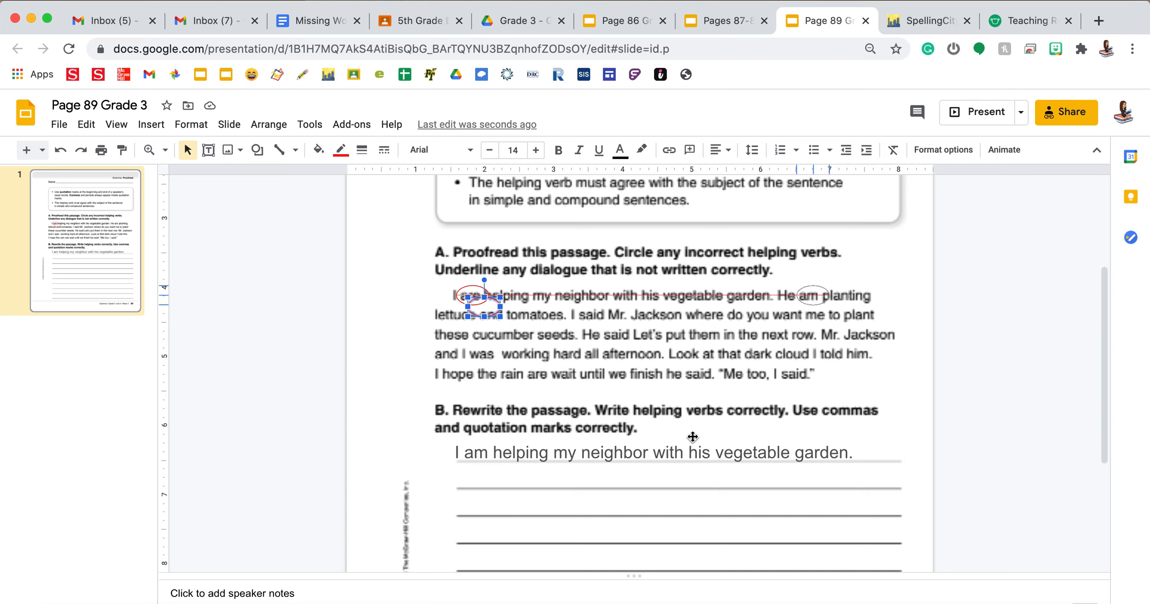
{"action": "left_click", "coordinate": [864, 454]}
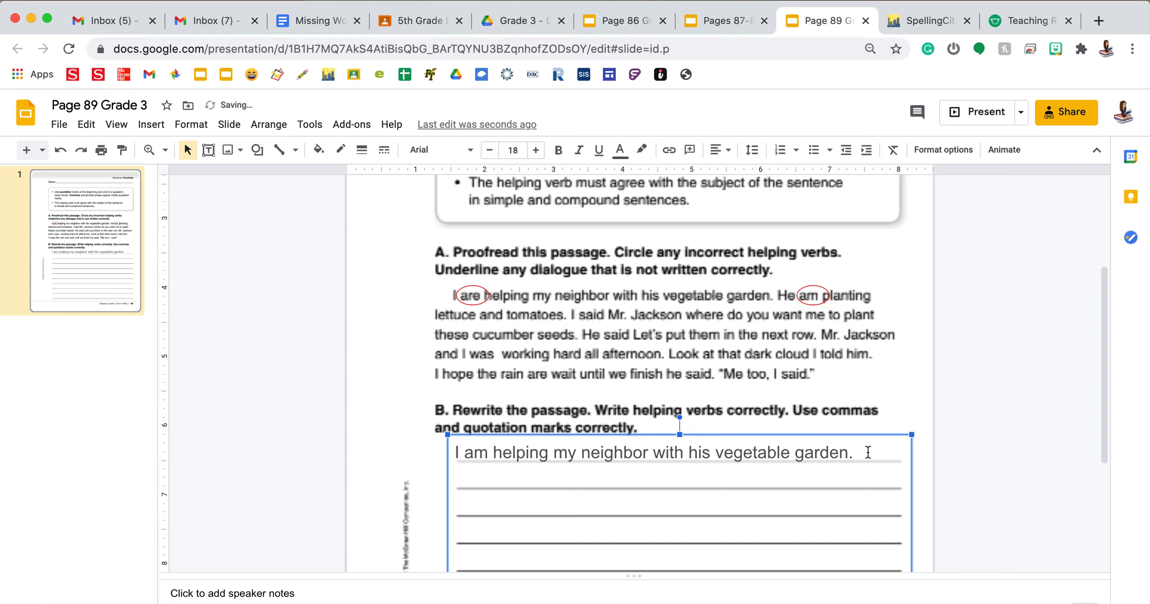
{"action": "type", "text": "He is plantin"}
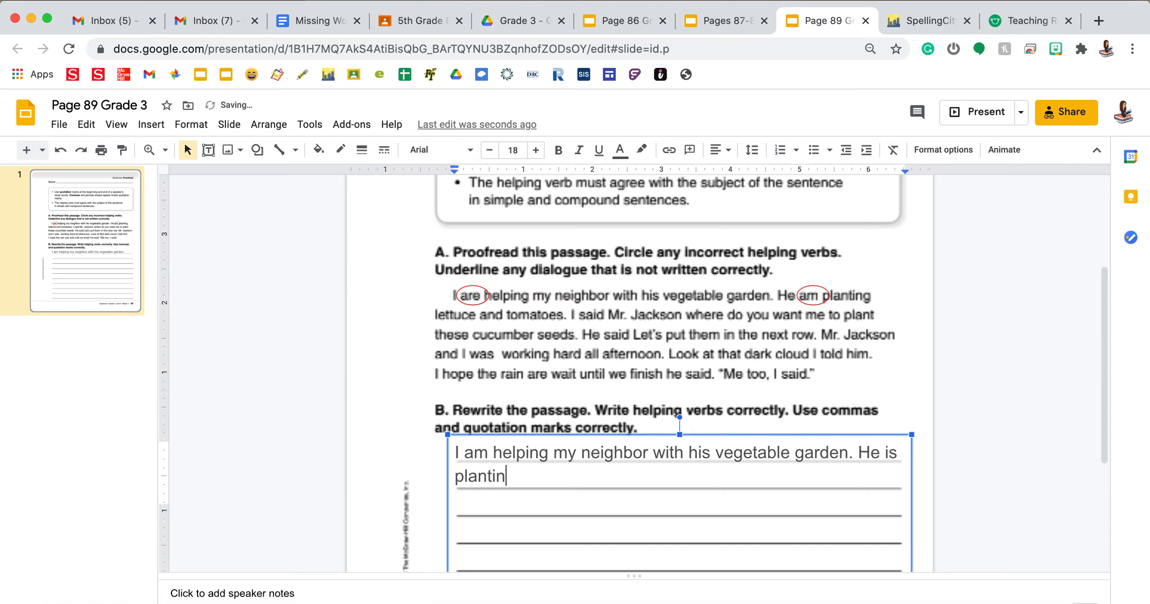
{"action": "type", "text": "g lettuce and tomo"}
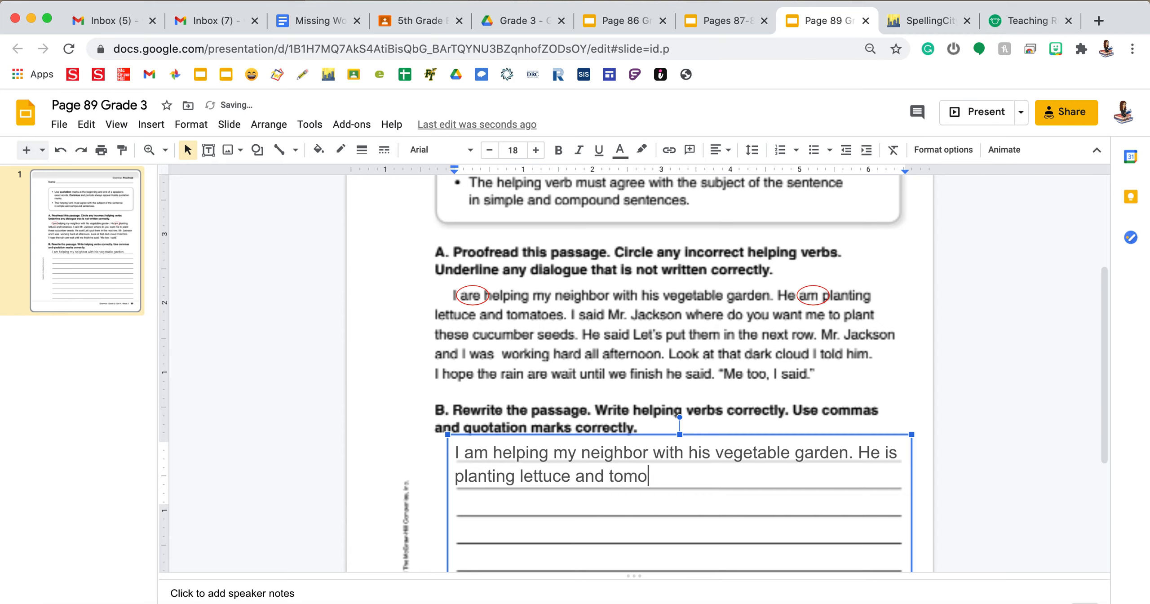
{"action": "key", "text": "BackSpace"}
{"action": "type", "text": "atoes."}
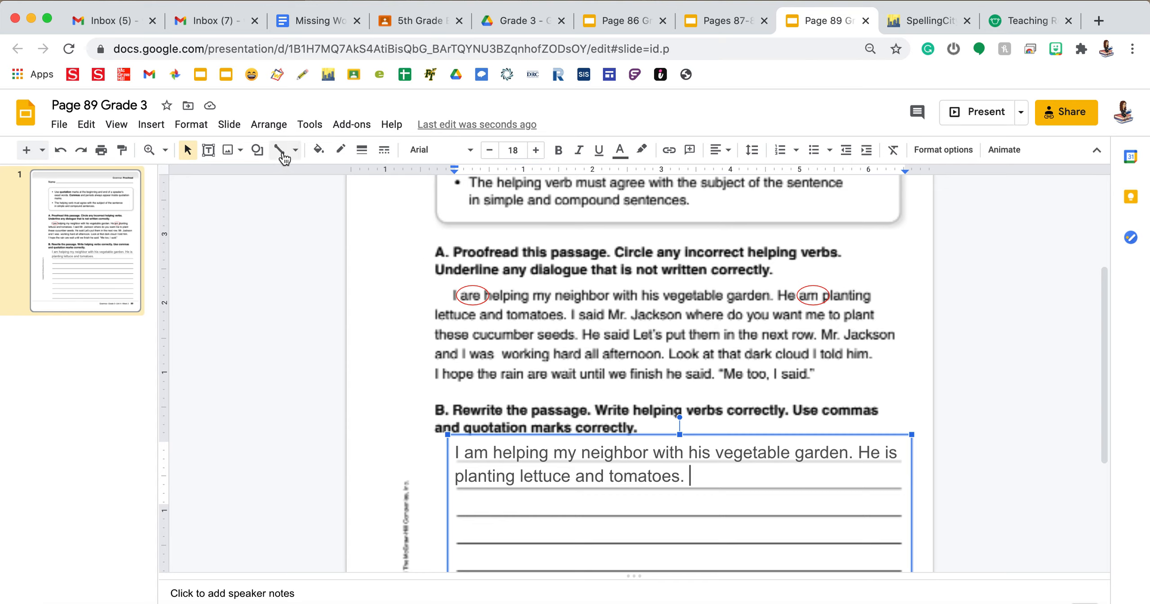
{"action": "left_click", "coordinate": [280, 152]}
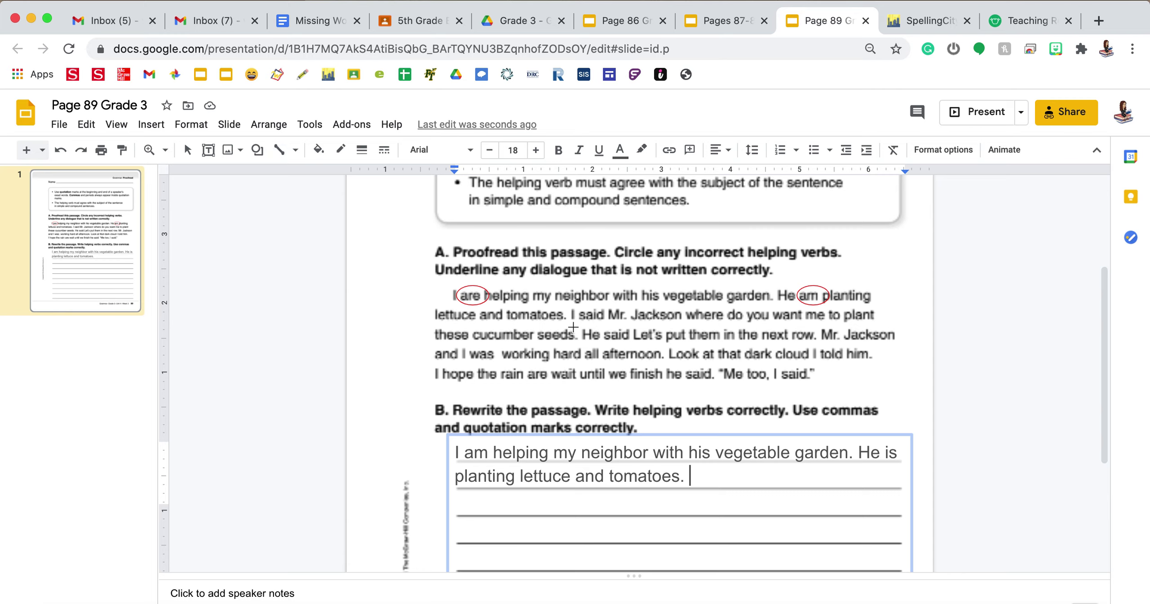
Step: Underline 'I said Mr. Jackson ... plant' in red on the first dialogue line
{"action": "left_click_drag", "start_coordinate": [573, 322], "coordinate": [681, 321]}
{"action": "left_click_drag", "start_coordinate": [781, 325], "coordinate": [877, 326]}
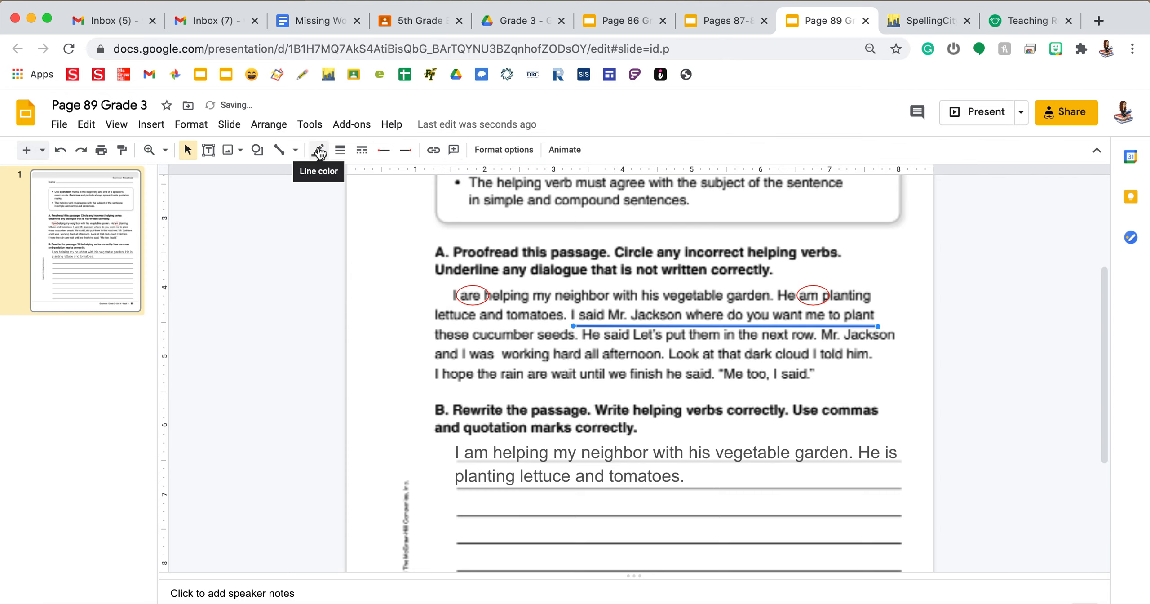
{"action": "left_click", "coordinate": [317, 150]}
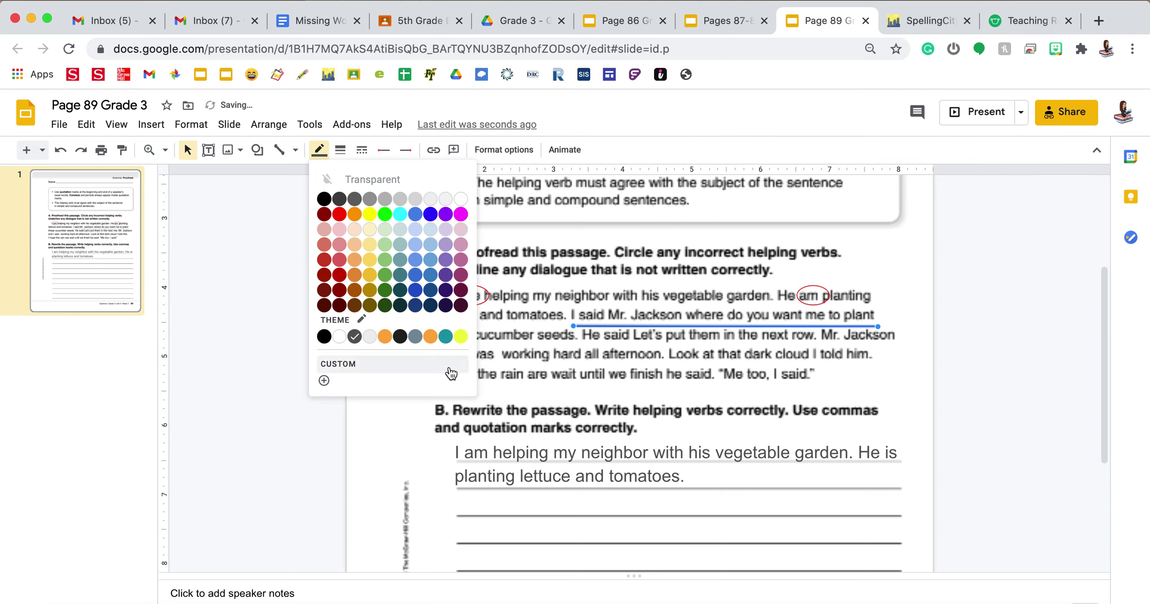
{"action": "left_click", "coordinate": [340, 213]}
Step: Add a red underline beneath 'these cucumber seeds' on the next line
{"action": "left_click", "coordinate": [280, 150]}
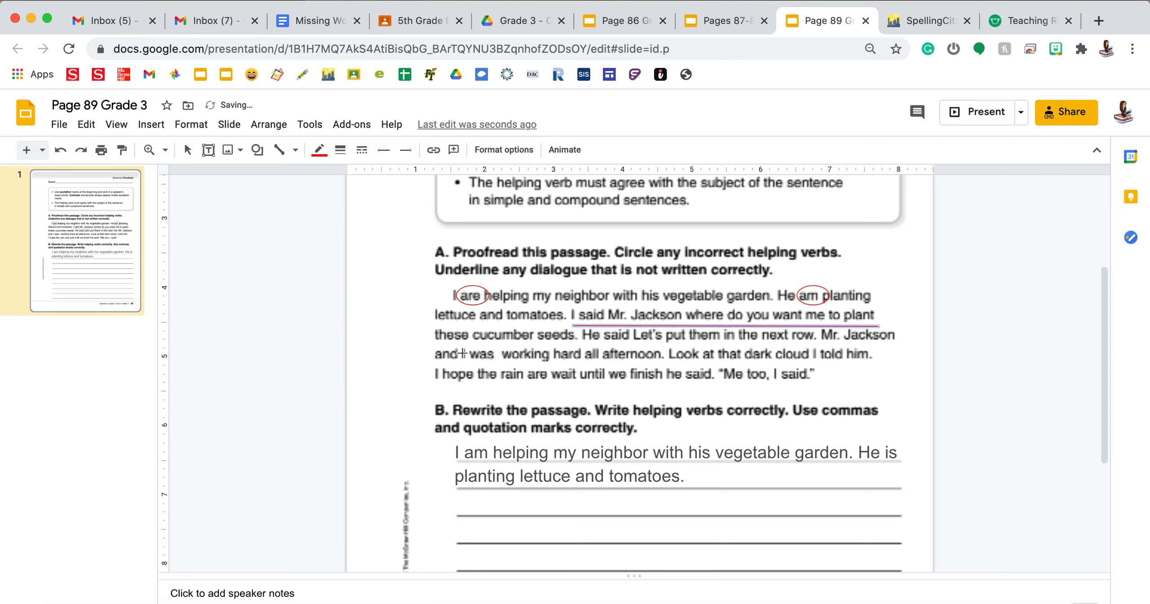
{"action": "left_click_drag", "start_coordinate": [437, 343], "coordinate": [573, 343]}
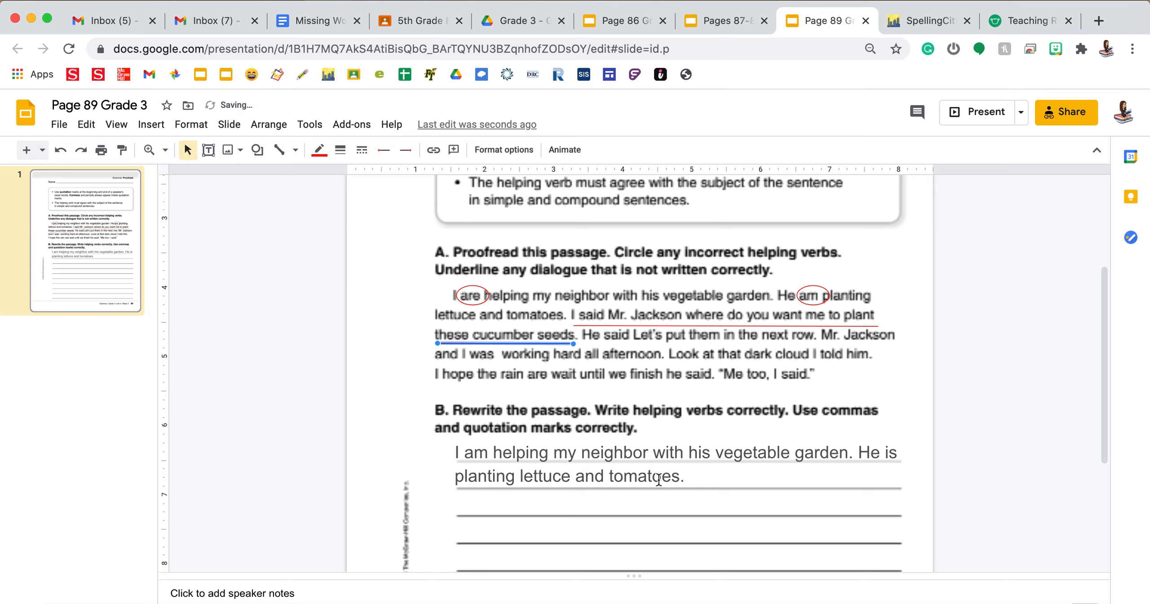
{"action": "left_click", "coordinate": [709, 480]}
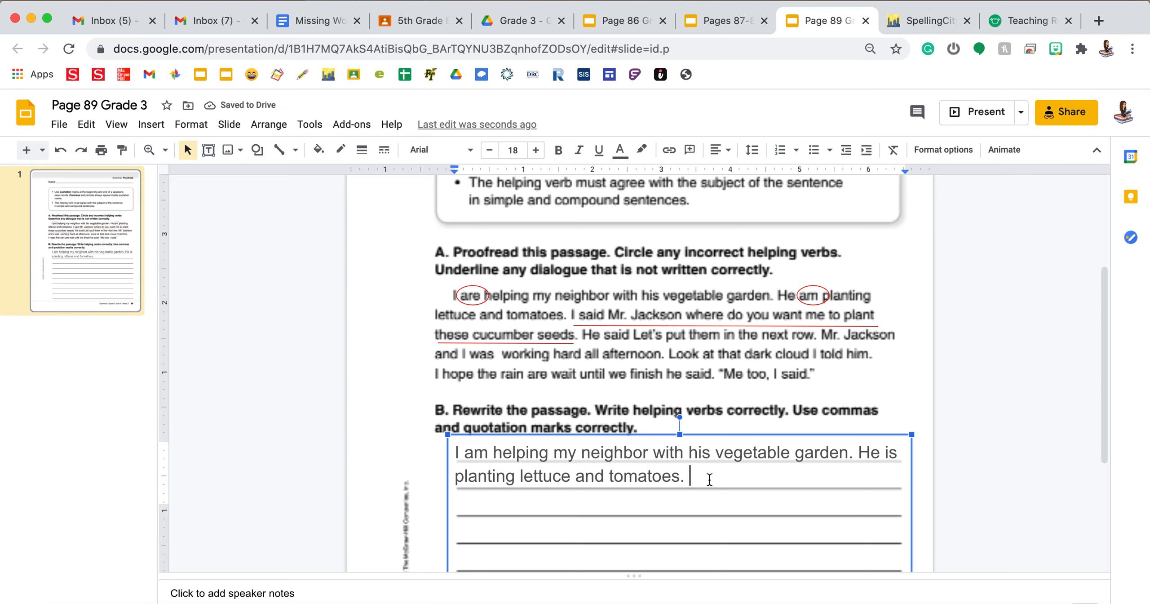
{"action": "type", "text": "I said,"}
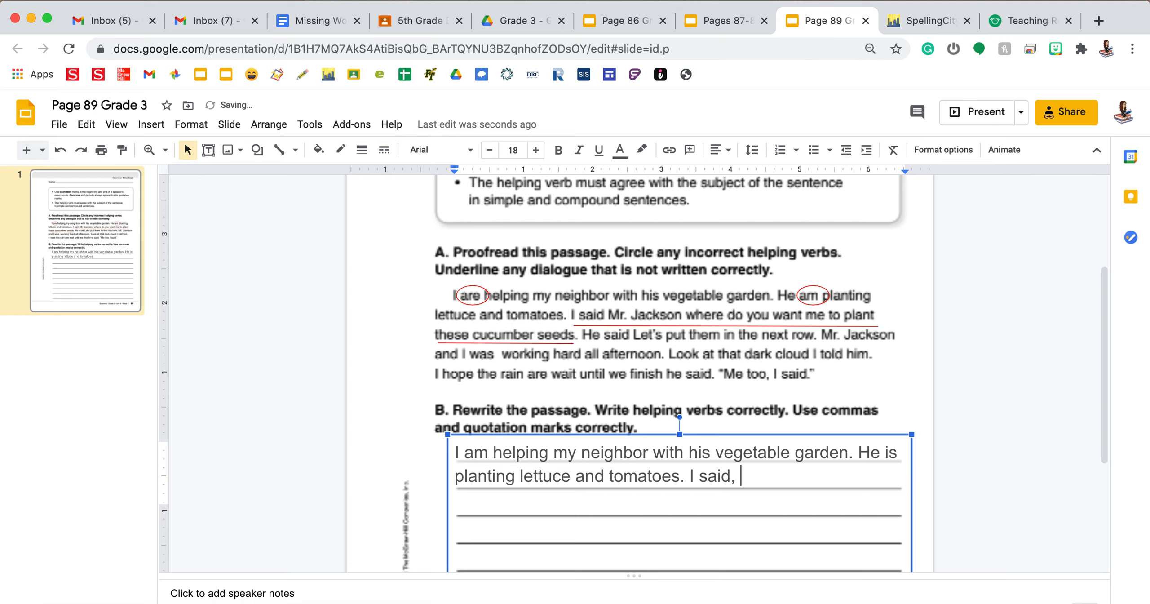
{"action": "type", "text": " \"Mr. Jack"}
{"action": "type", "text": "son, "}
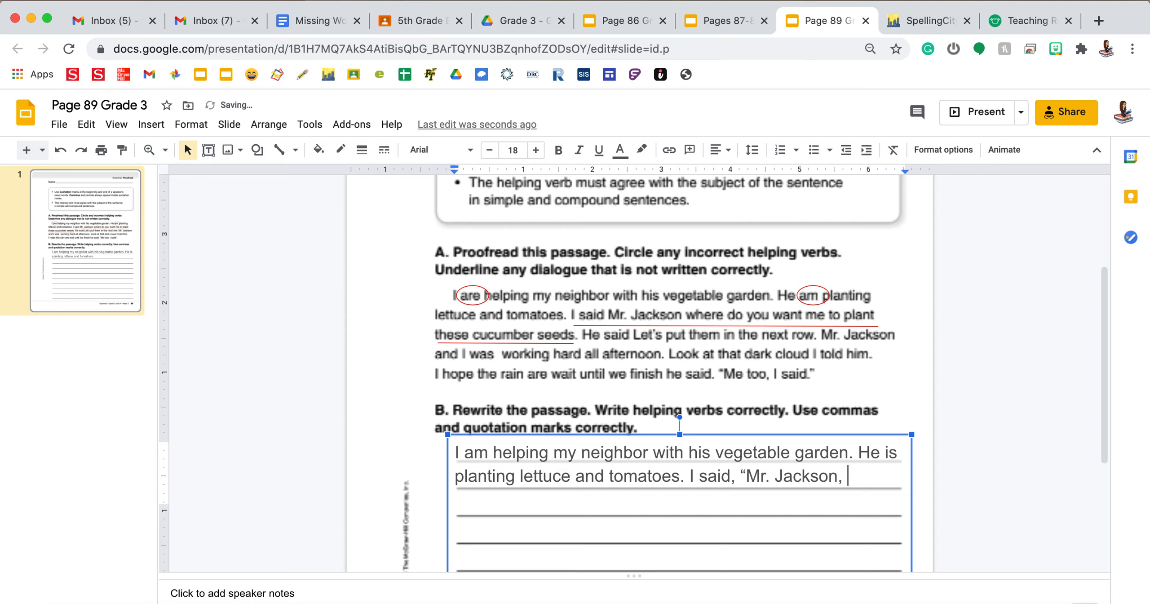
{"action": "type", "text": "wher"}
{"action": "type", "text": "e do you want me to plant the"}
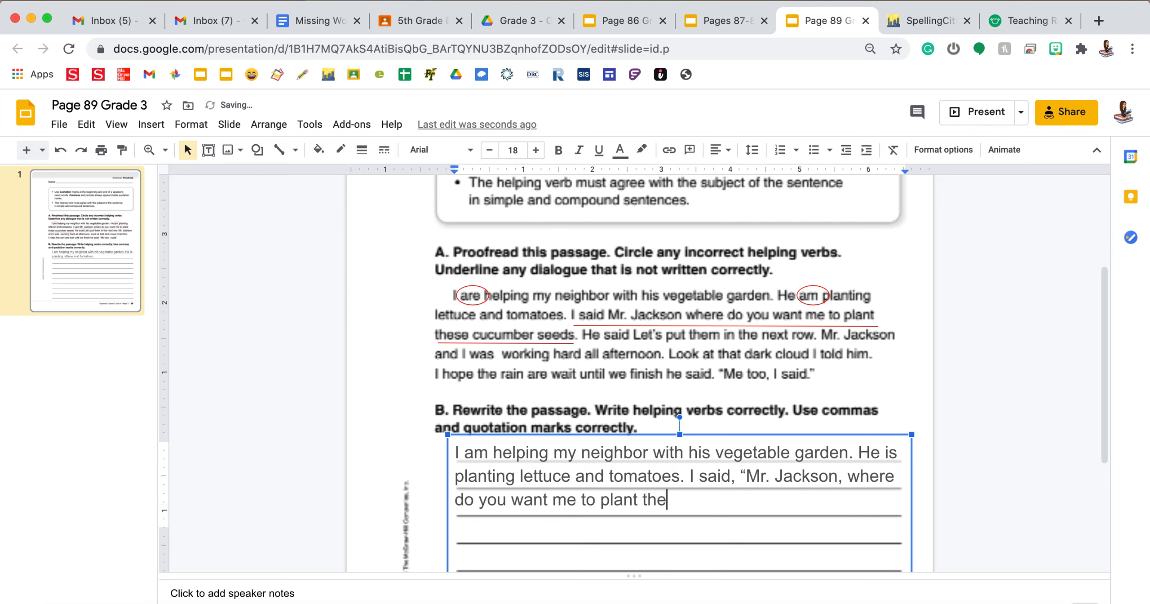
{"action": "type", "text": "se cucumbe"}
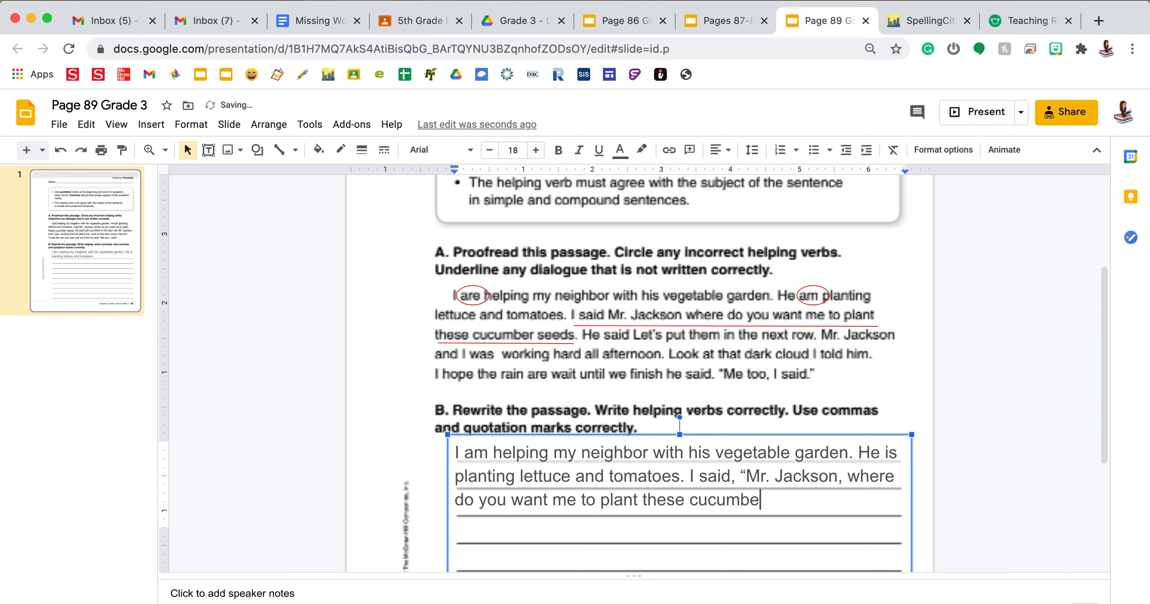
{"action": "type", "text": "r seeds?\""}
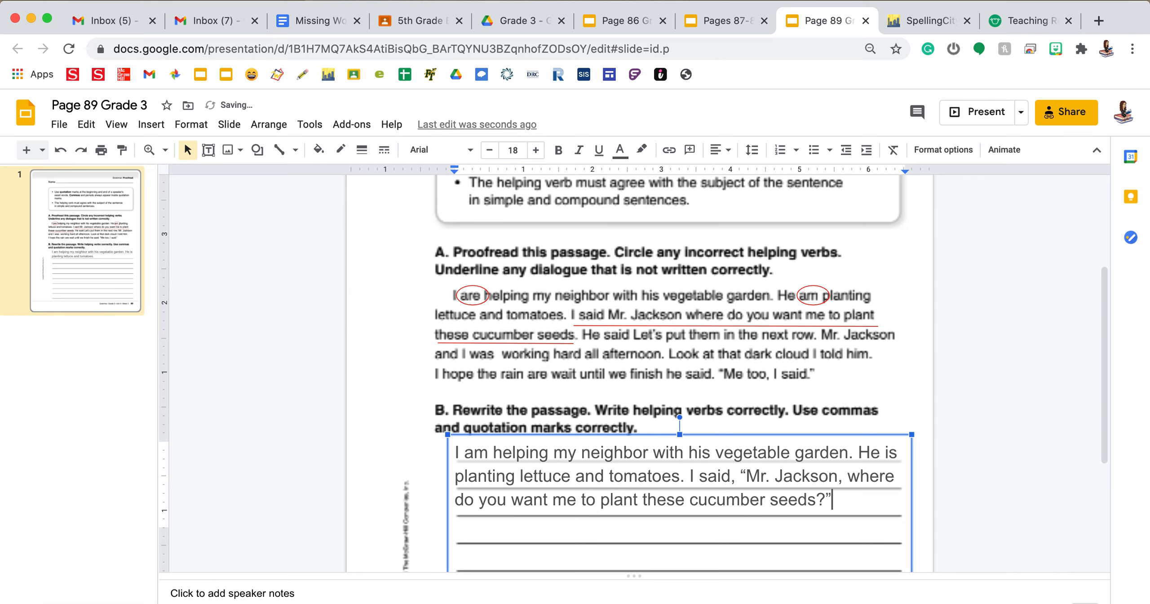